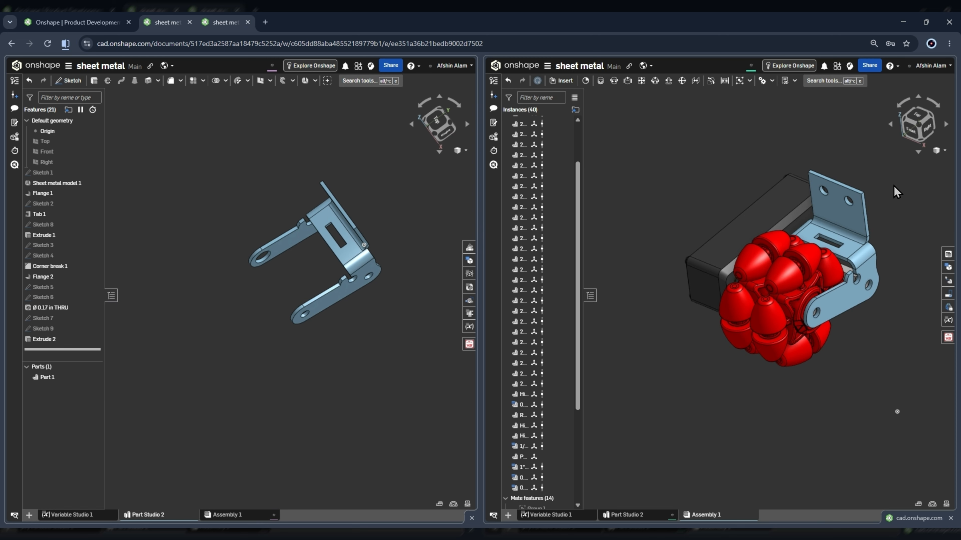
Roll the bracket's feature history back to just after Sketch 1 and open that sketch to inspect its dimensions.
right_click_drag(796, 250, 809, 248)
right_click_drag(273, 248, 352, 235)
scroll(353, 234, "up", 3)
left_click_drag(67, 352, 81, 183)
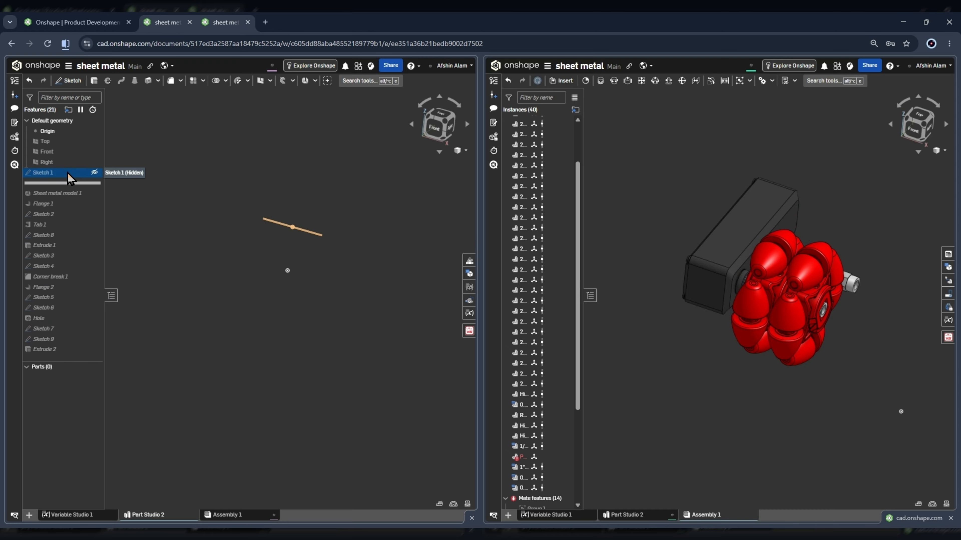
double_click(43, 173)
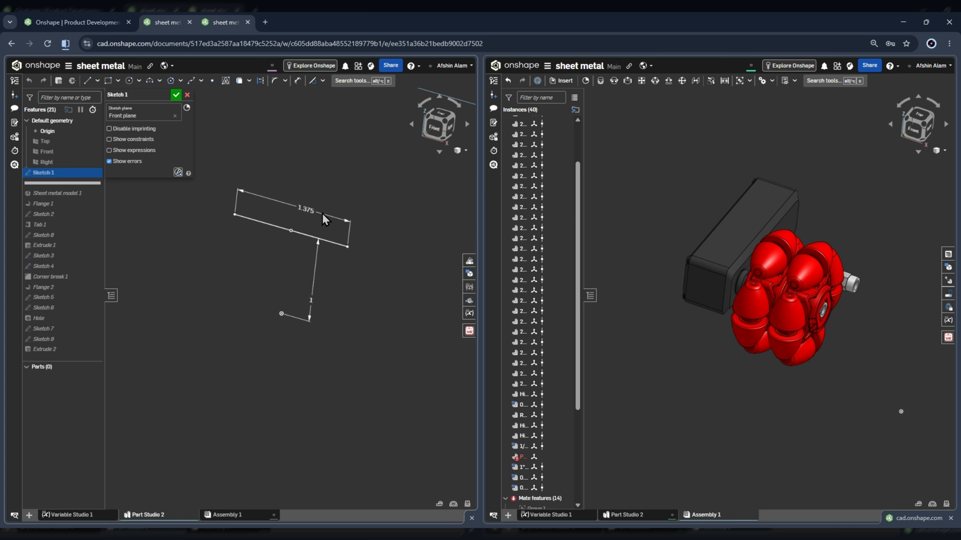
Examine the assembly's omni wheel, its rollers and its spacing from the gearbox and the shaft from several angles.
scroll(760, 252, "up", 10)
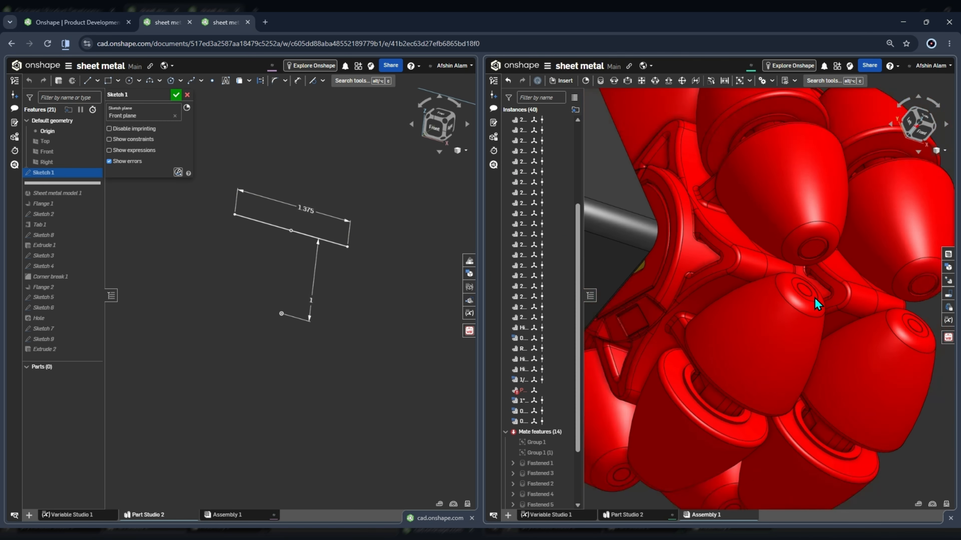
right_click_drag(878, 293, 810, 245)
scroll(733, 272, "down", 5)
scroll(731, 253, "up", 6)
right_click_drag(731, 253, 674, 222)
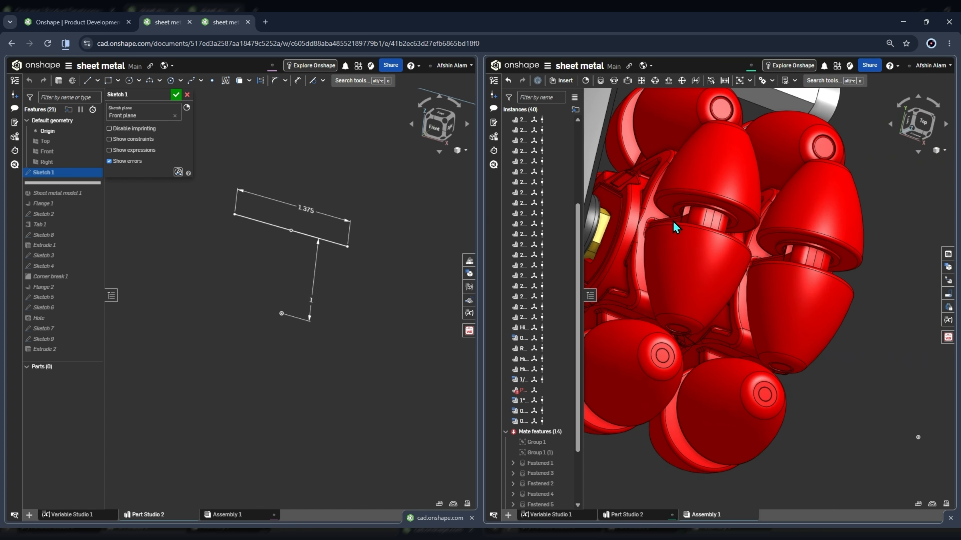
scroll(632, 213, "down", 3)
scroll(774, 243, "up", 4)
right_click_drag(774, 242, 742, 240)
scroll(865, 263, "down", 3)
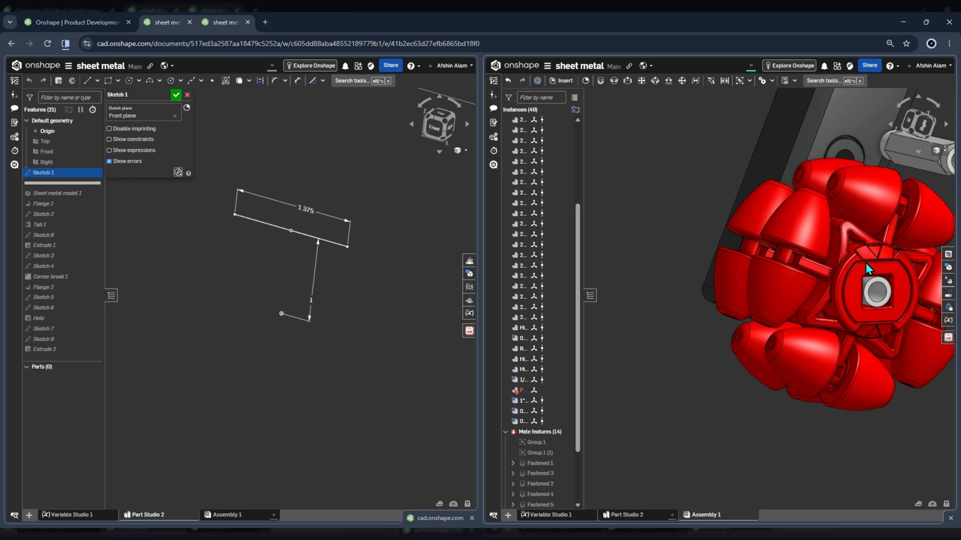
right_click_drag(866, 263, 855, 279)
scroll(856, 279, "down", 3)
scroll(755, 261, "up", 5)
right_click_drag(774, 261, 782, 258)
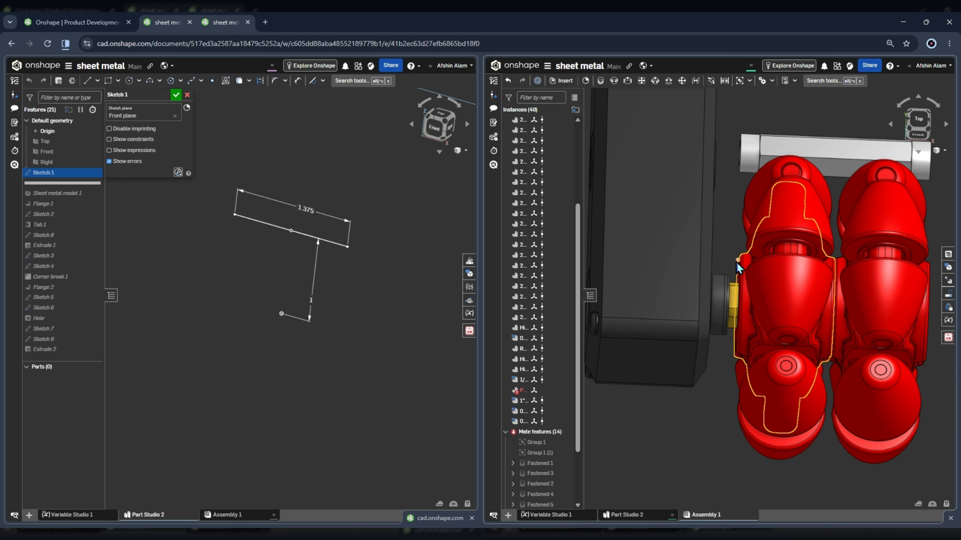
scroll(724, 270, "down", 4)
scroll(828, 283, "up", 3)
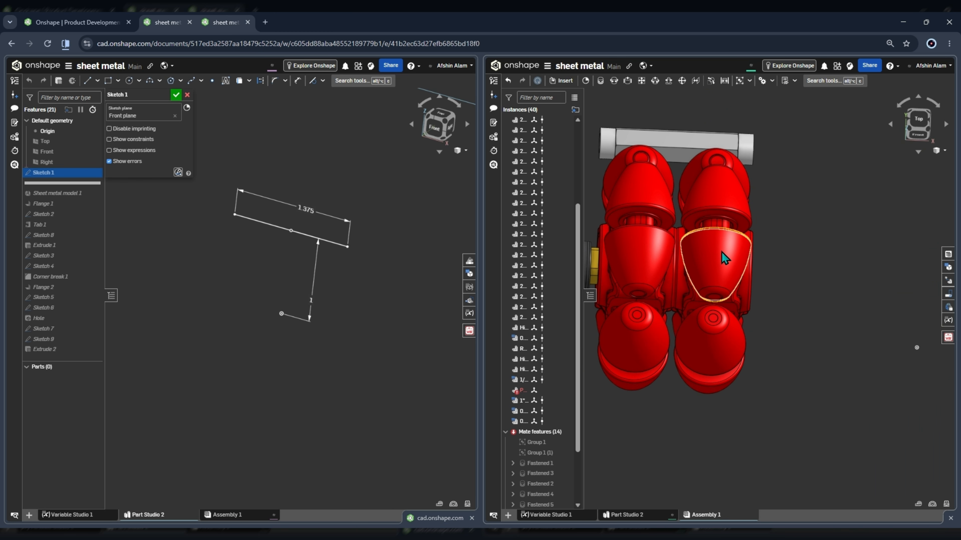
Close Sketch 1, roll the history forward past Sheet metal model 1 and review that feature's extrude settings.
left_click(176, 94)
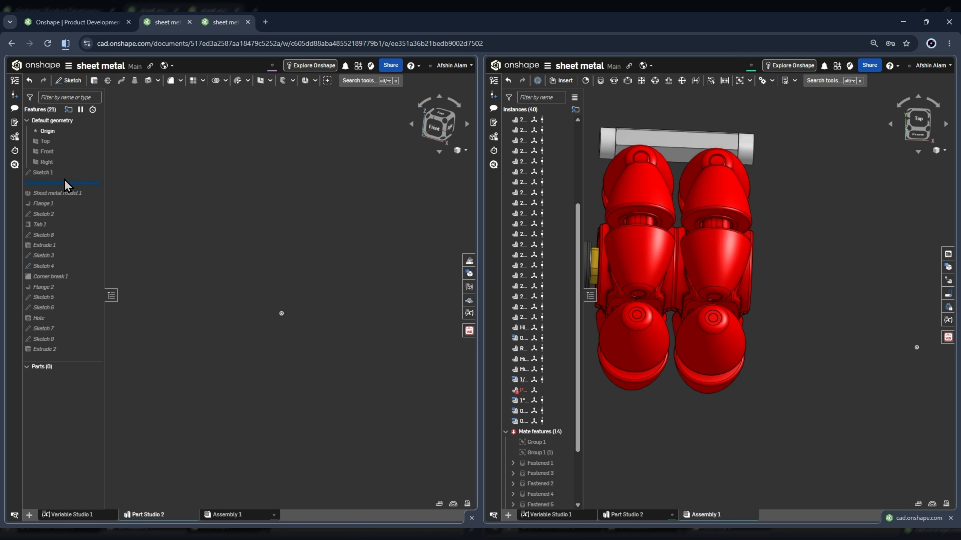
left_click_drag(65, 182, 58, 200)
double_click(51, 185)
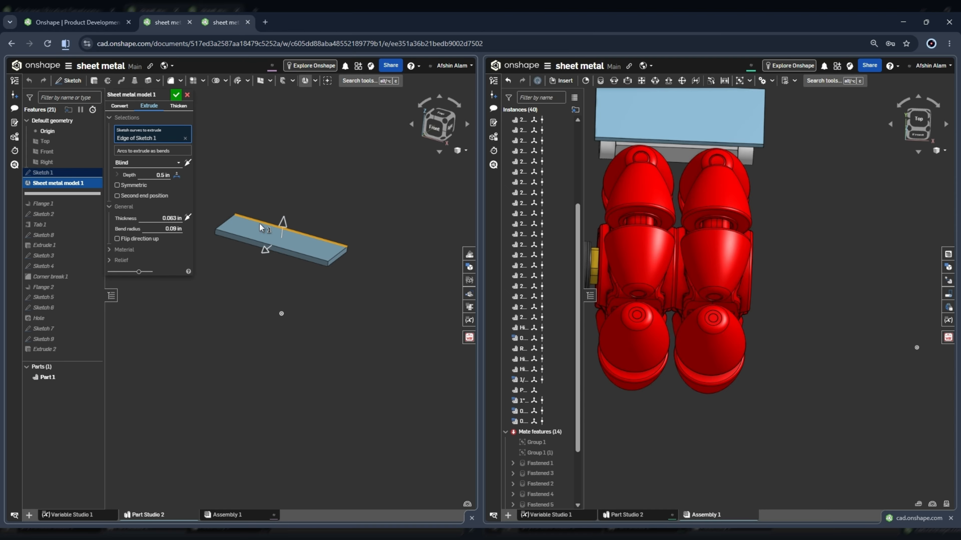
scroll(306, 232, "down", 2)
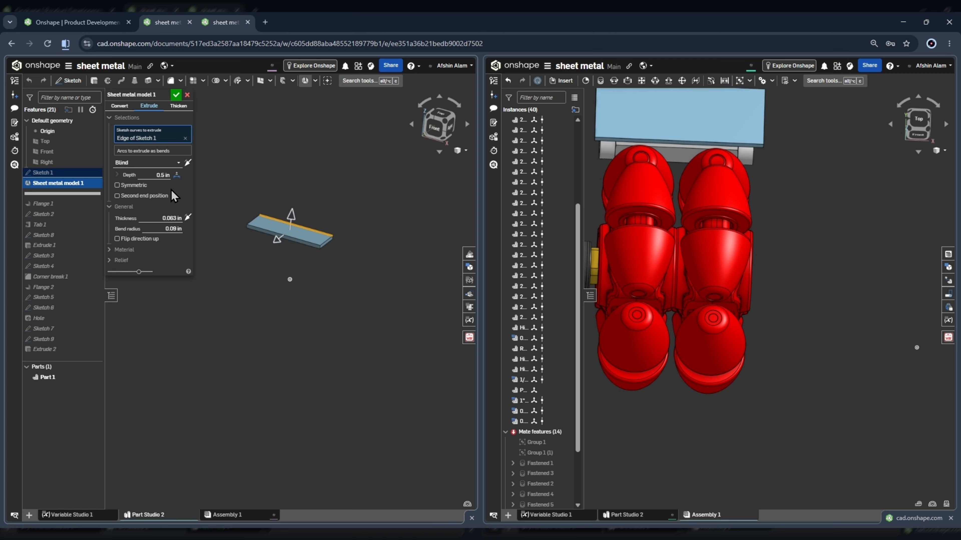
scroll(346, 241, "up", 3)
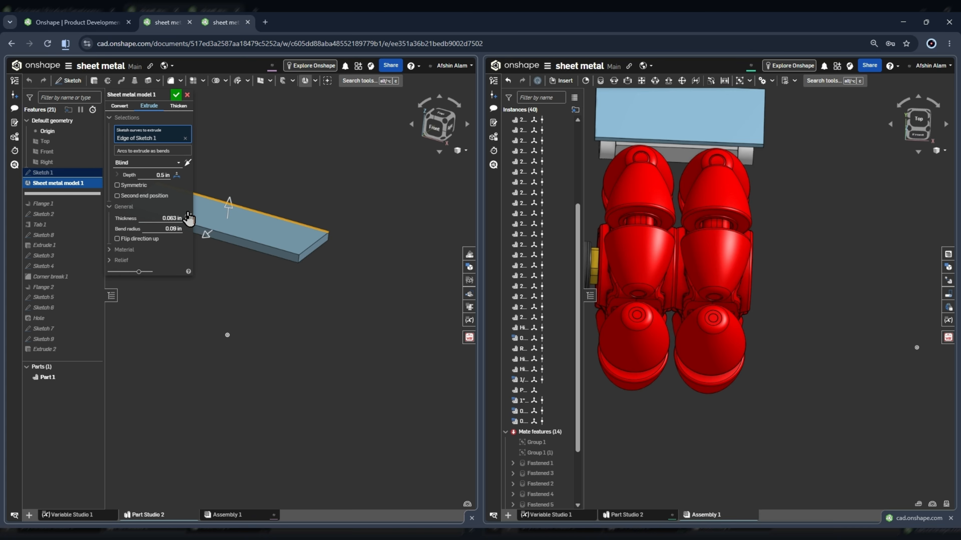
left_click(176, 95)
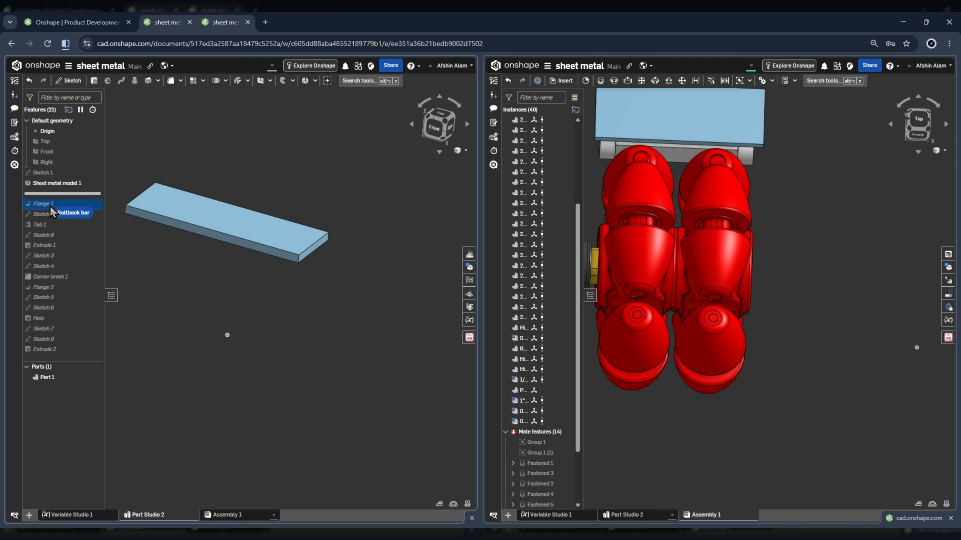
Roll the history forward past Flange 1 and review the flange's alignment, distance and bend angle settings.
left_click_drag(52, 211, 56, 208)
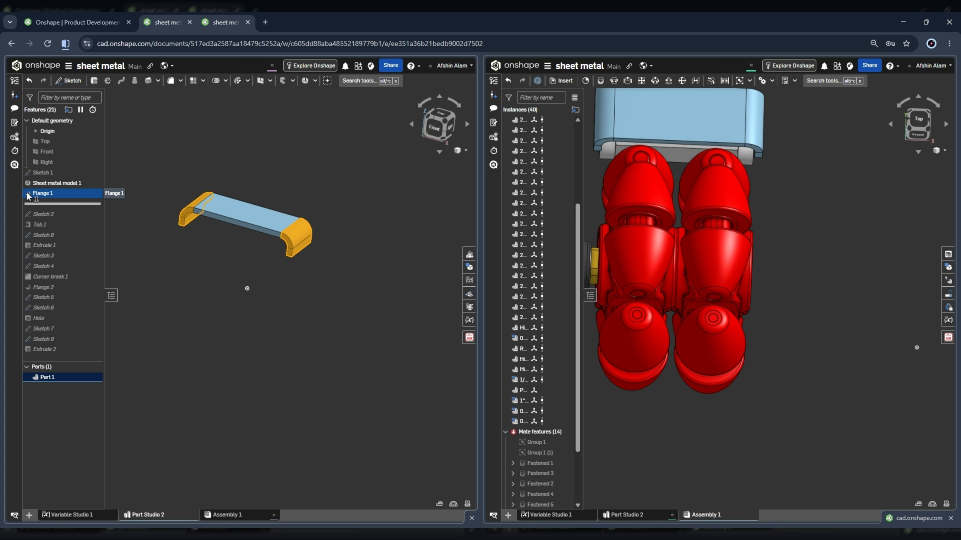
double_click(43, 193)
scroll(359, 213, "down", 3)
scroll(302, 214, "up", 3)
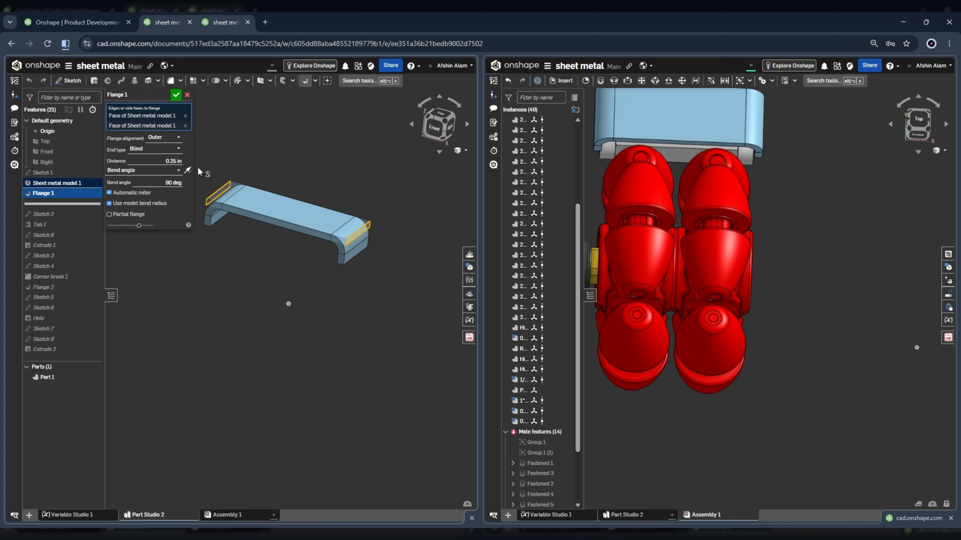
left_click(176, 96)
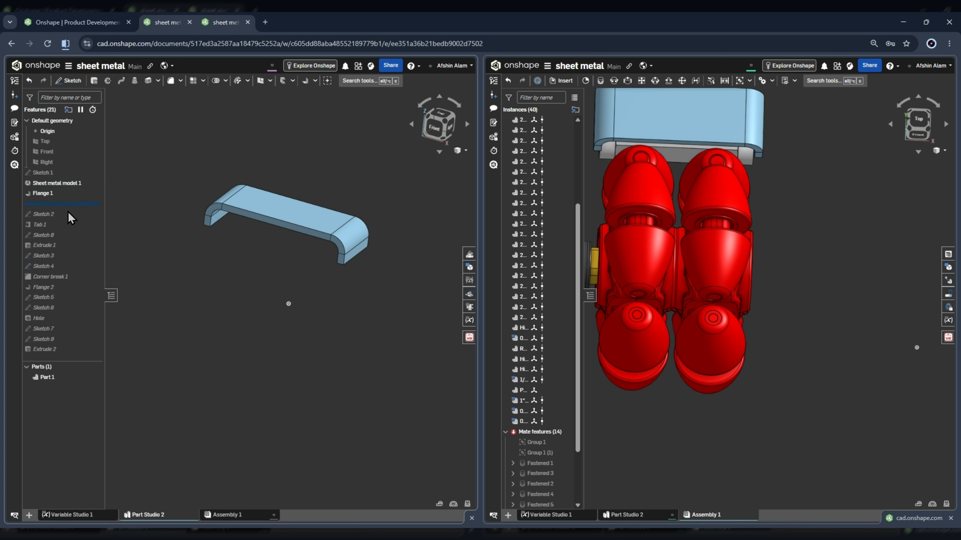
Roll the history forward past Sketch 2, open it and inspect its arm profile and holes in the left view.
left_click_drag(61, 219, 62, 217)
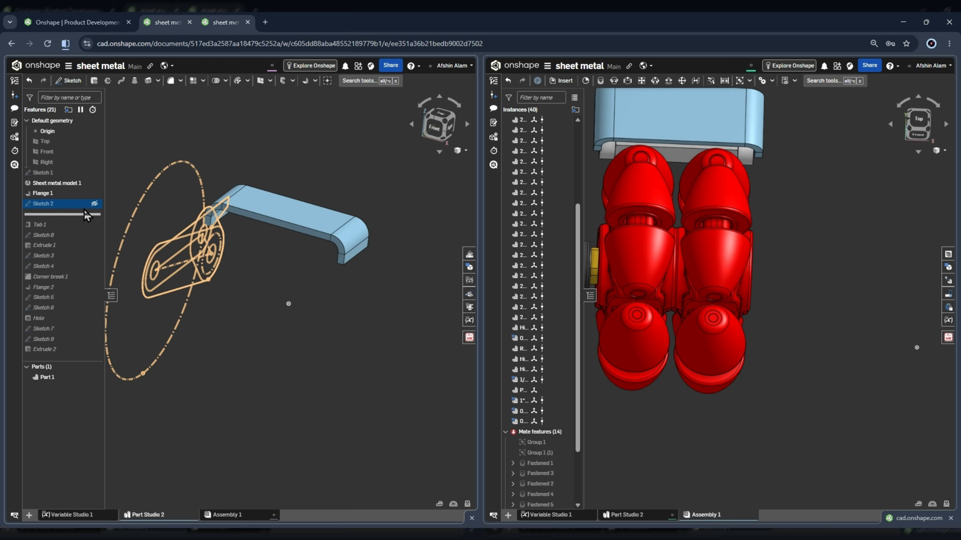
left_click(73, 206)
double_click(71, 205)
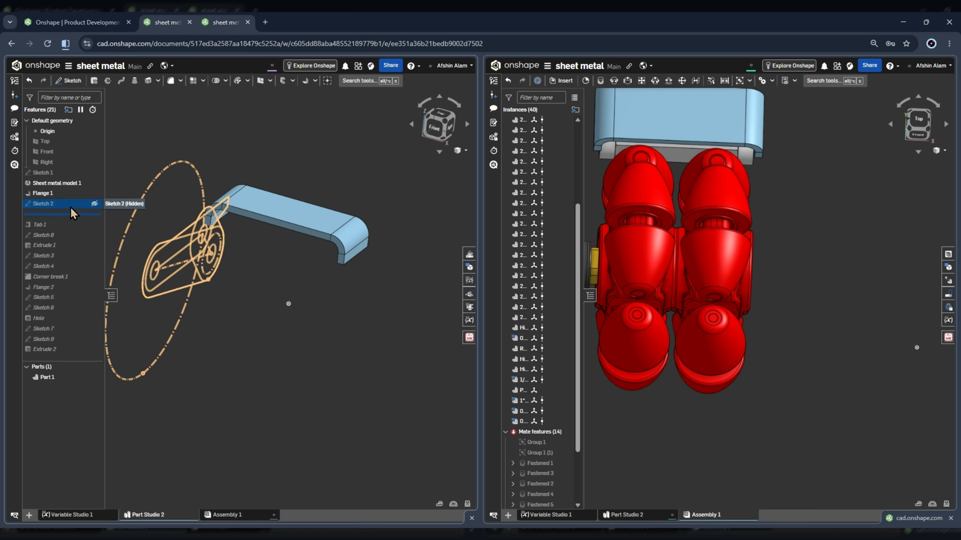
right_click_drag(363, 184, 406, 196)
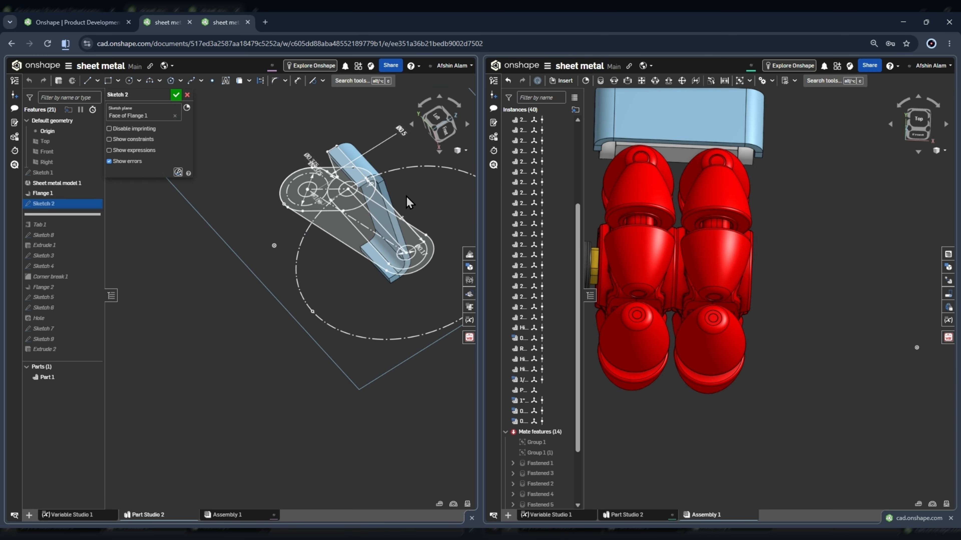
left_click(437, 117)
scroll(277, 206, "down", 3)
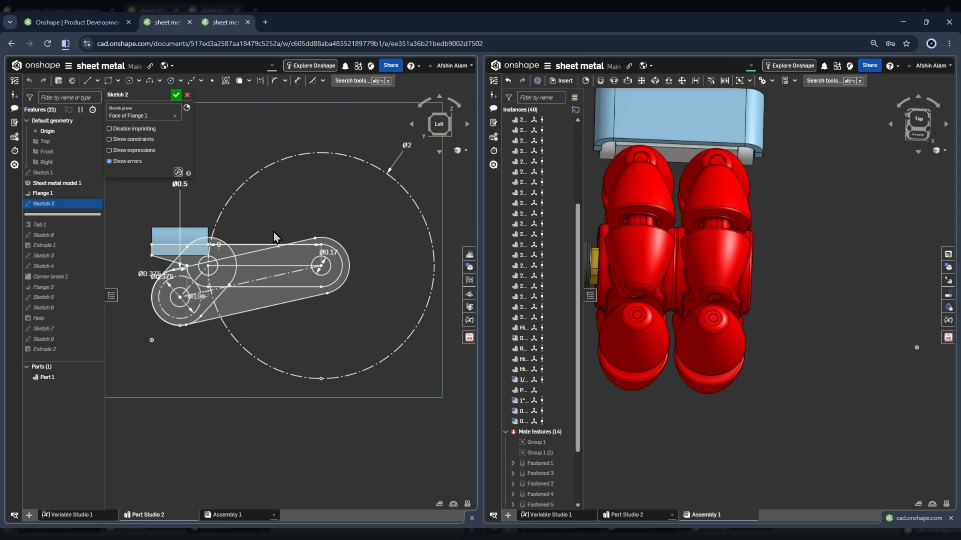
scroll(294, 261, "up", 3)
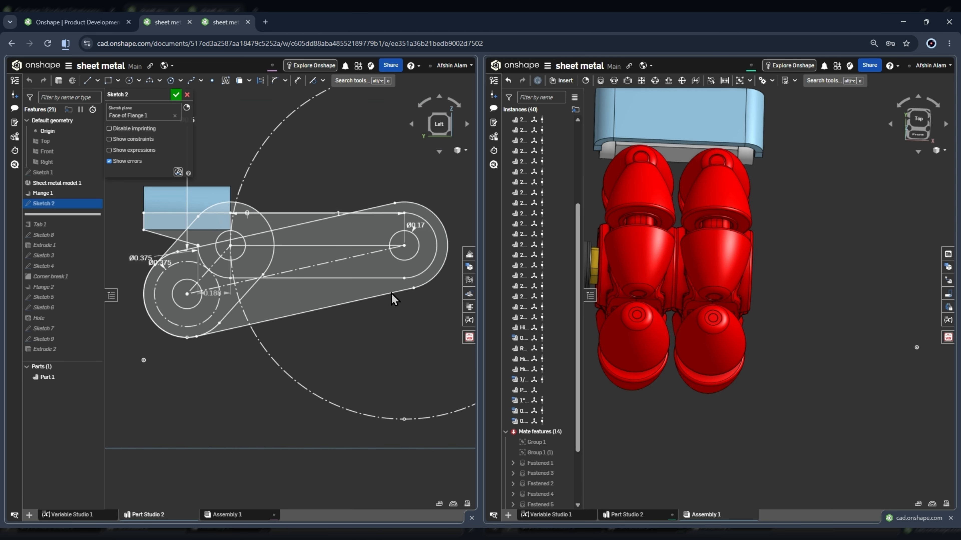
scroll(394, 233, "down", 3)
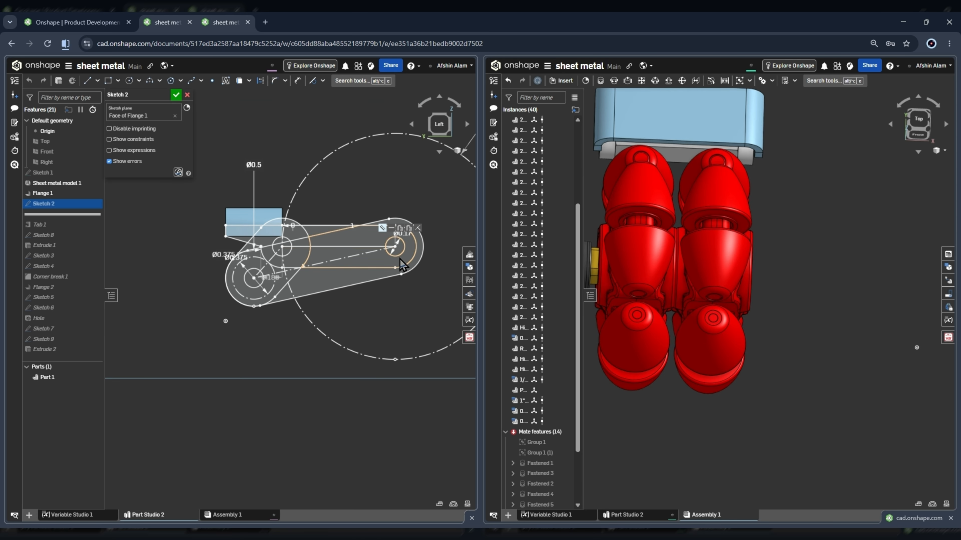
scroll(259, 216, "up", 3)
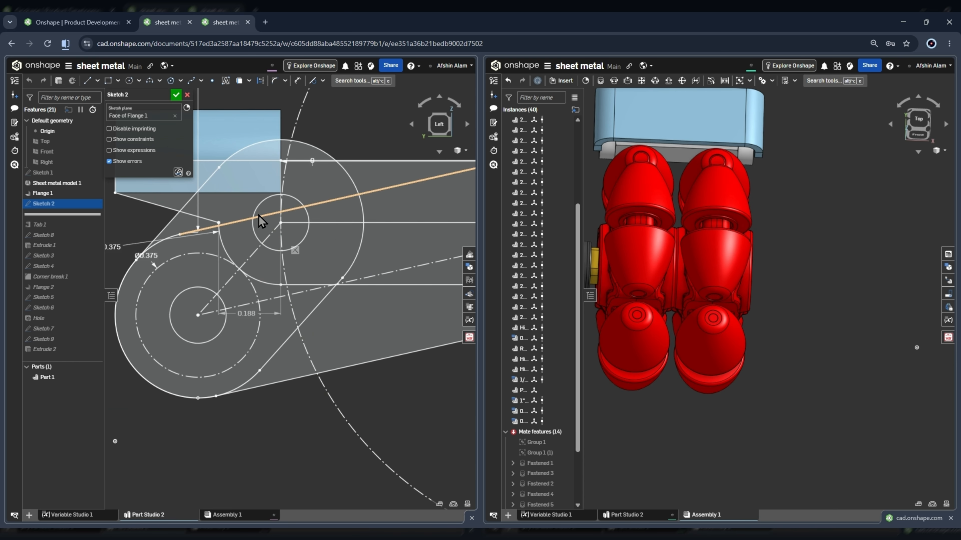
scroll(361, 200, "down", 2)
scroll(361, 200, "down", 3)
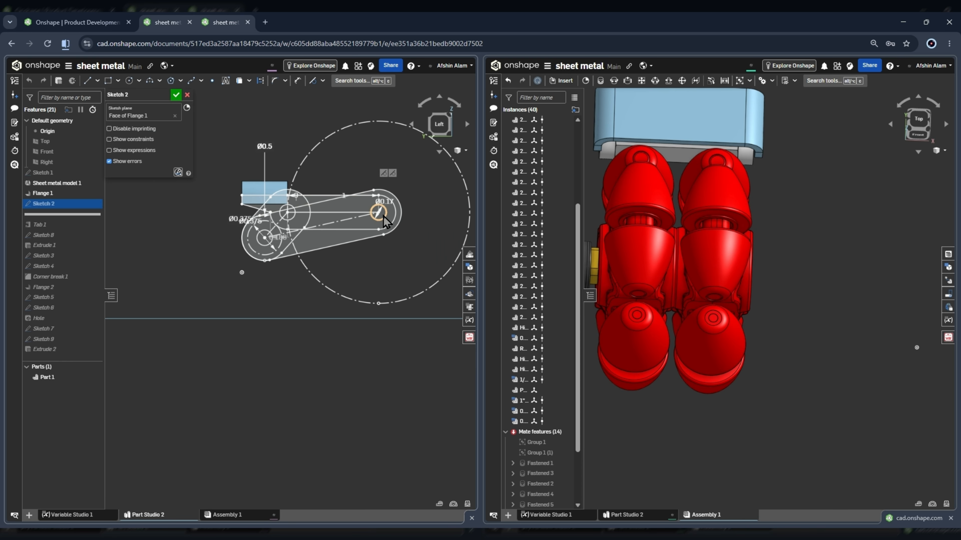
Inspect the gearbox's side holes in the assembly up close and in relation to the wheel and bracket.
scroll(753, 246, "down", 5)
scroll(674, 216, "up", 6)
right_click_drag(675, 216, 696, 197)
scroll(699, 204, "up", 2)
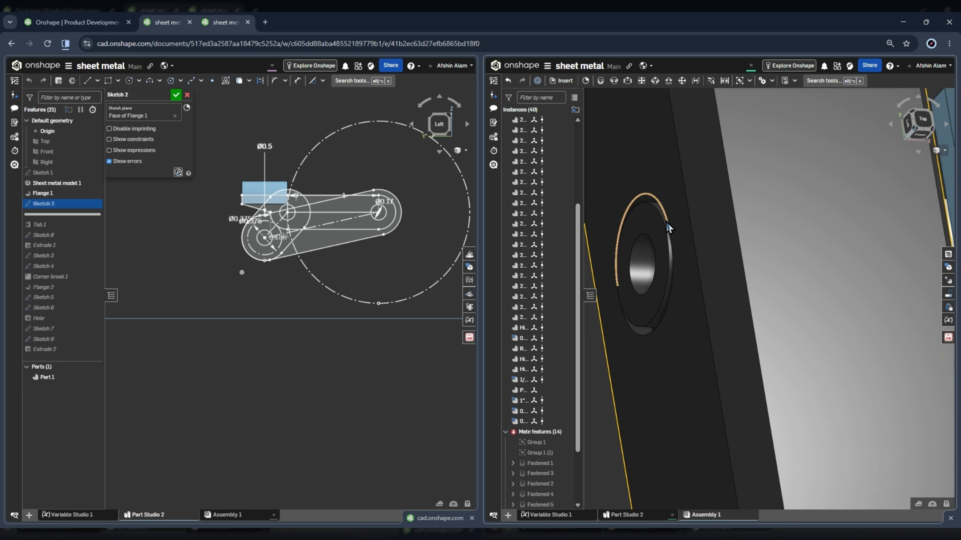
scroll(697, 212, "down", 4)
scroll(696, 229, "down", 2)
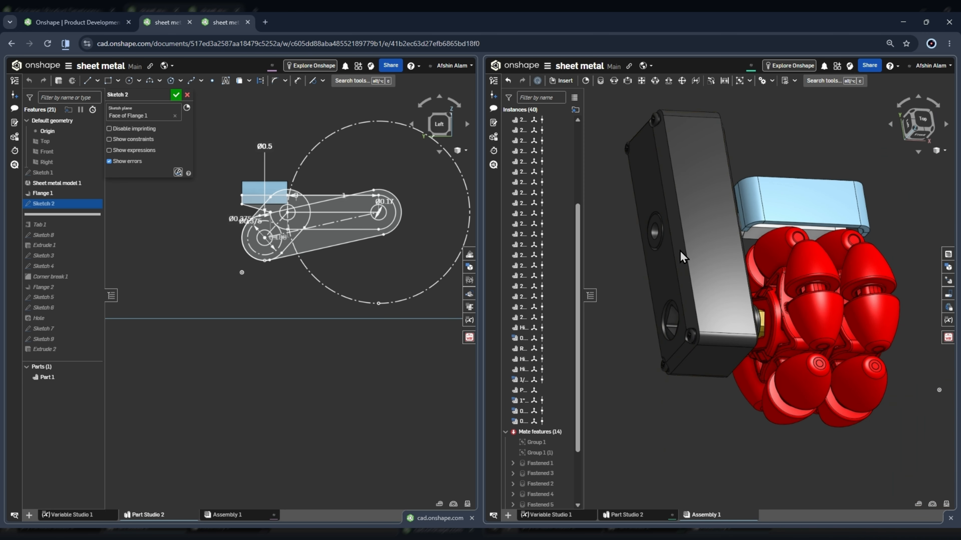
Reposition Sketch 2's horizontal 1 in hole-centre dimension so that it sits below the arm profile.
scroll(343, 204, "up", 4)
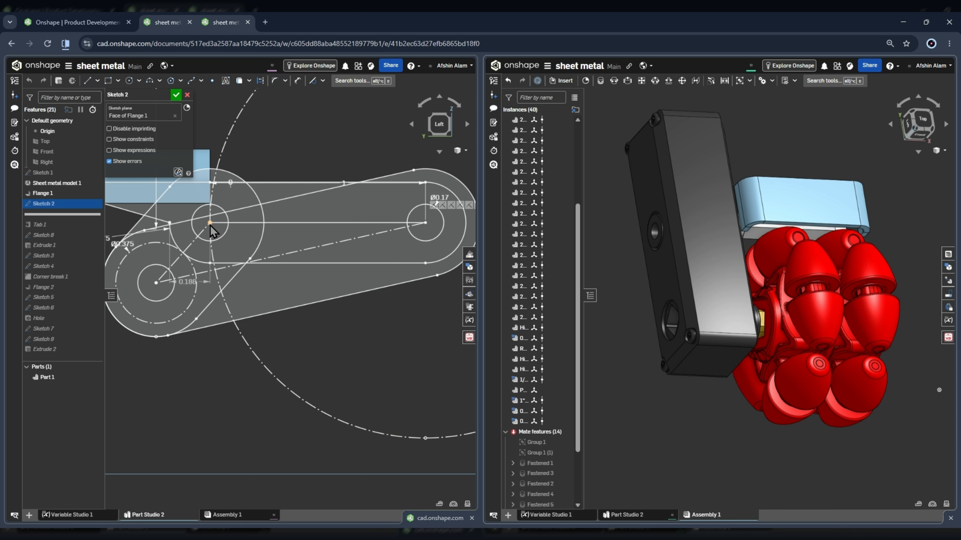
scroll(325, 224, "down", 3)
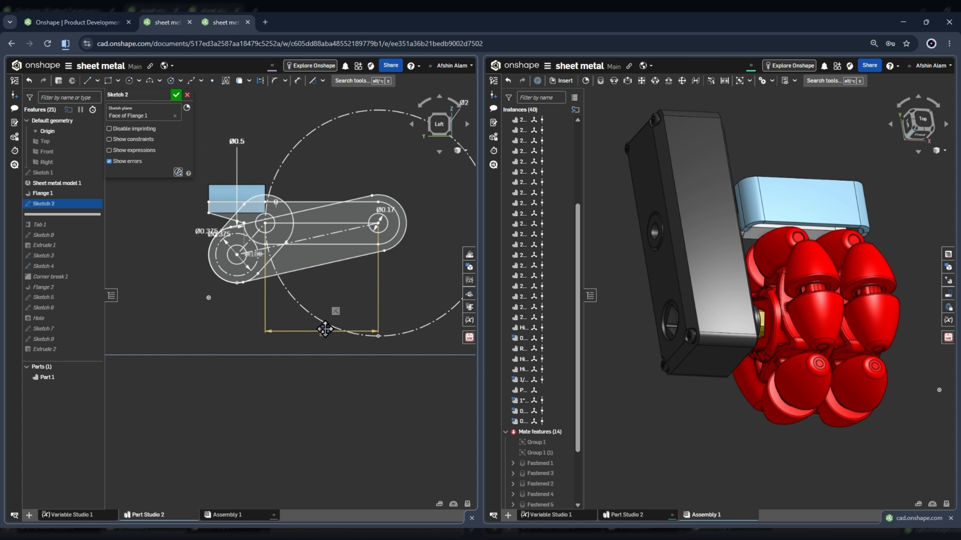
Measure the centre distance between the gearbox's upper hole and the yellow hub's bore in the assembly.
scroll(666, 337, "up", 5)
right_click_drag(663, 331, 707, 330)
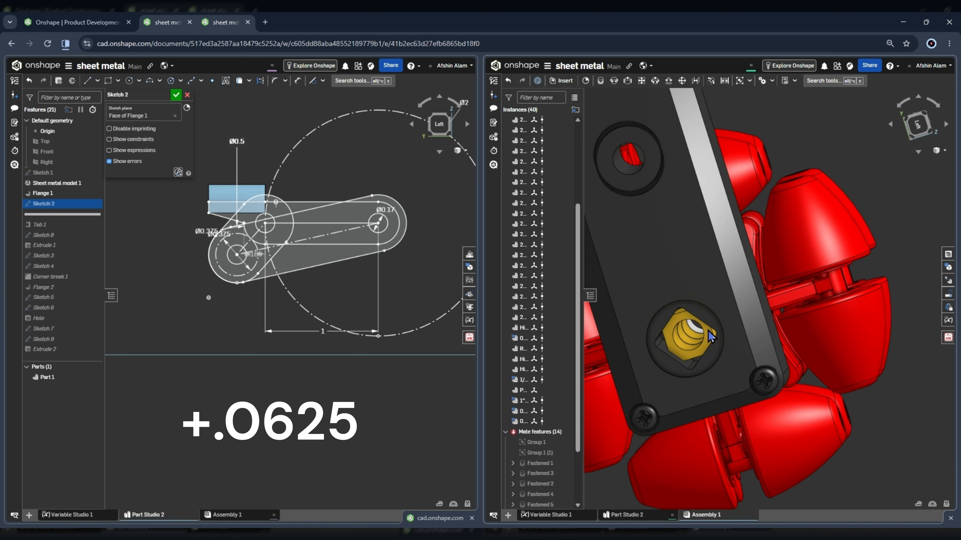
scroll(702, 333, "up", 3)
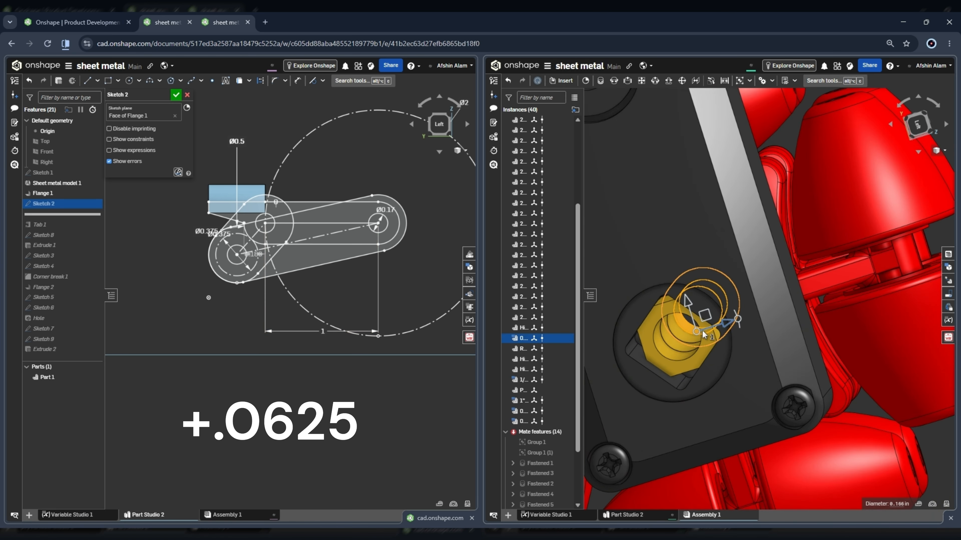
scroll(700, 335, "down", 5)
scroll(676, 234, "up", 4)
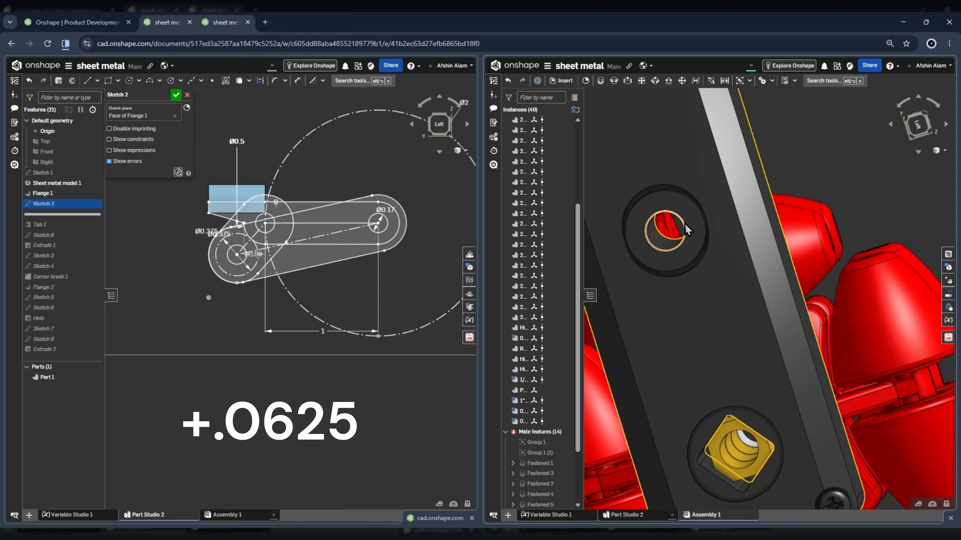
left_click(687, 227)
scroll(678, 216, "down", 6)
scroll(702, 281, "up", 6)
left_click(699, 281)
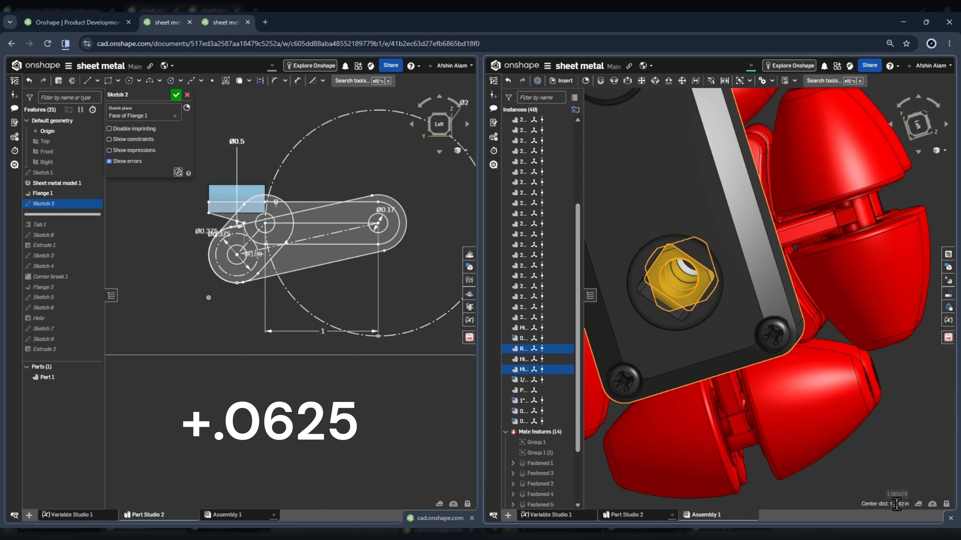
Clear the measurement selection and examine how the flanged bracket sits between the gearbox and the wheel.
scroll(843, 344, "down", 4)
right_click_drag(843, 343, 829, 296)
scroll(845, 341, "down", 3)
left_click(904, 243)
scroll(824, 324, "up", 4)
scroll(813, 341, "up", 5)
scroll(781, 375, "down", 4)
scroll(830, 296, "down", 3)
scroll(796, 265, "up", 3)
right_click_drag(795, 264, 795, 253)
scroll(797, 260, "down", 6)
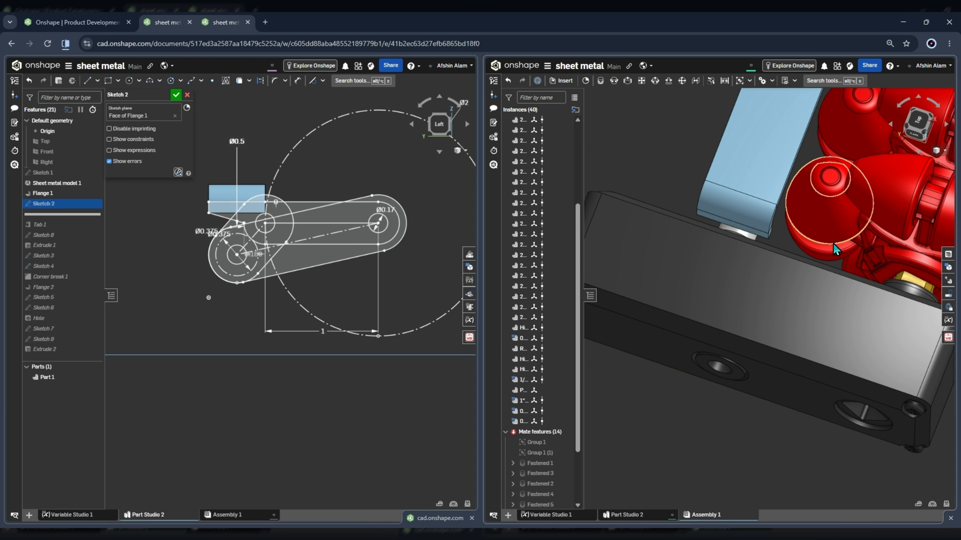
scroll(399, 200, "down", 2)
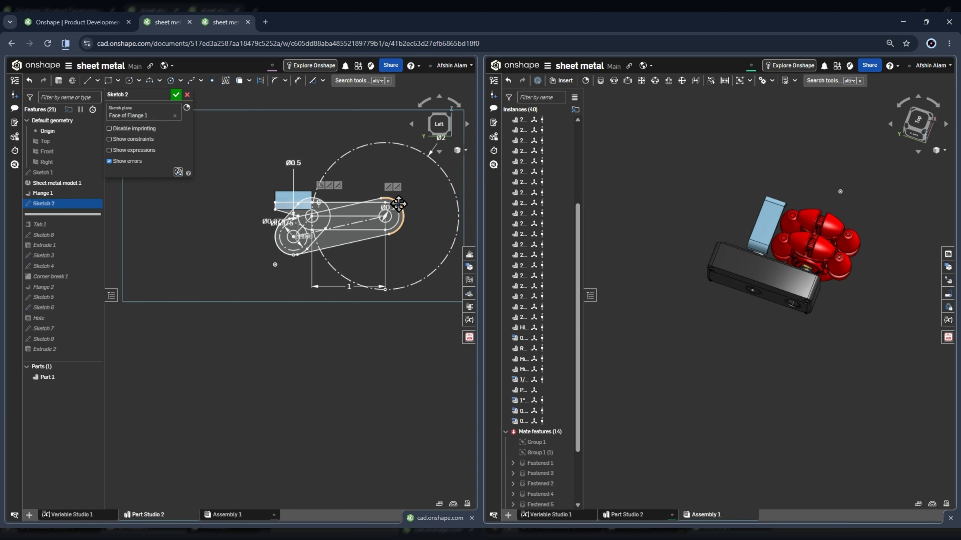
Inspect Sketch 2's hole circles and tangent lines where the arm profile meets the flange.
scroll(374, 210, "up", 6)
scroll(409, 182, "down", 4)
scroll(295, 176, "up", 1)
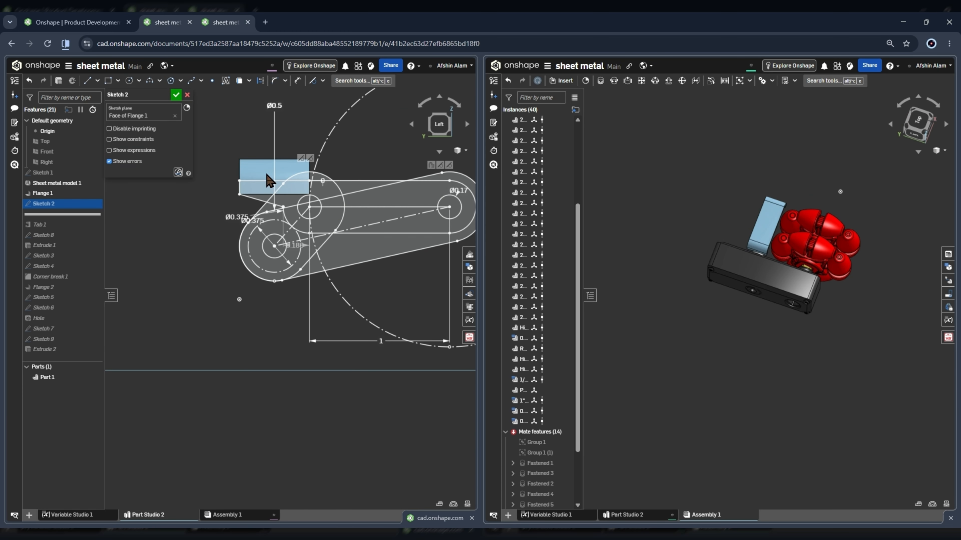
scroll(266, 175, "down", 3)
scroll(311, 188, "up", 4)
scroll(422, 187, "down", 2)
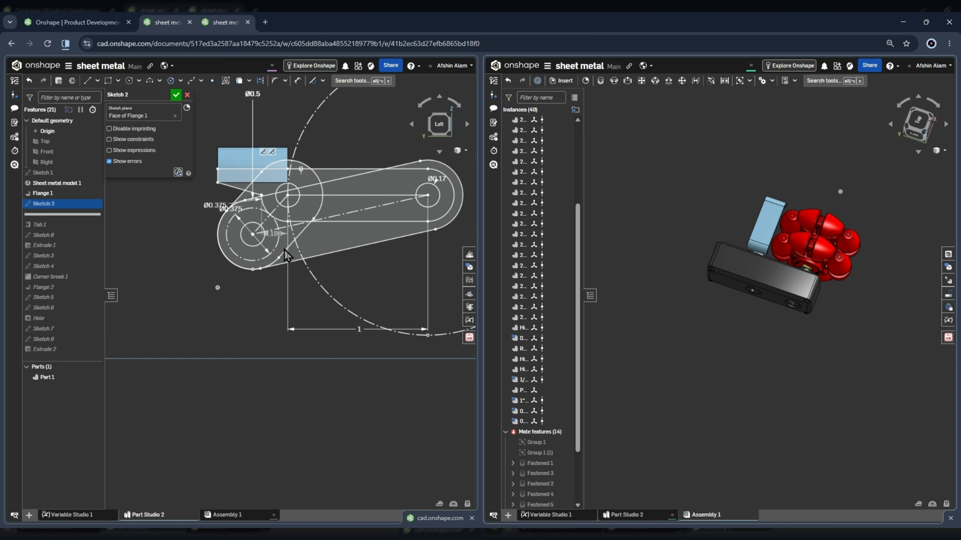
Examine the tangent edges and angled centerline that join the two rounded ends of Sketch 2's arm profile.
scroll(295, 211, "down", 2)
scroll(321, 235, "up", 3)
scroll(323, 242, "down", 2)
scroll(322, 242, "up", 2)
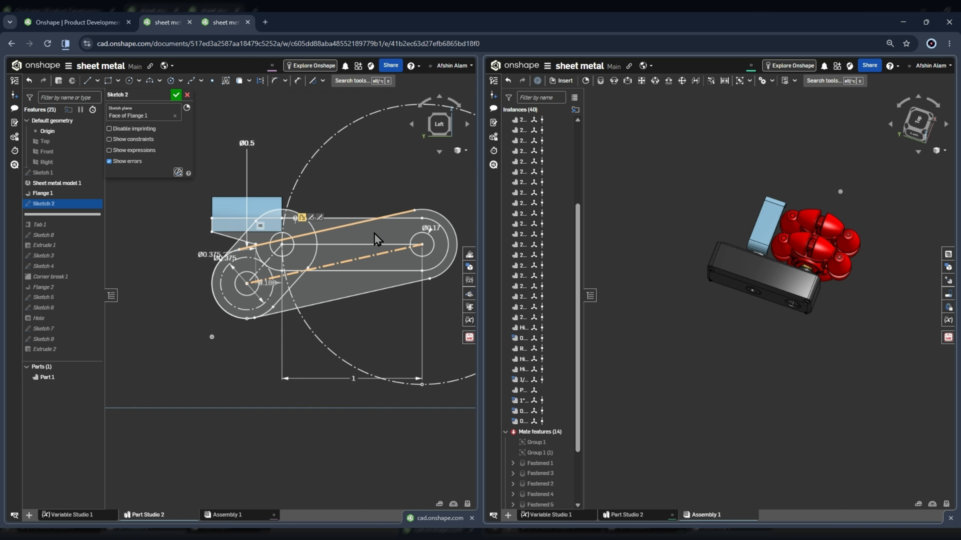
scroll(366, 201, "down", 1)
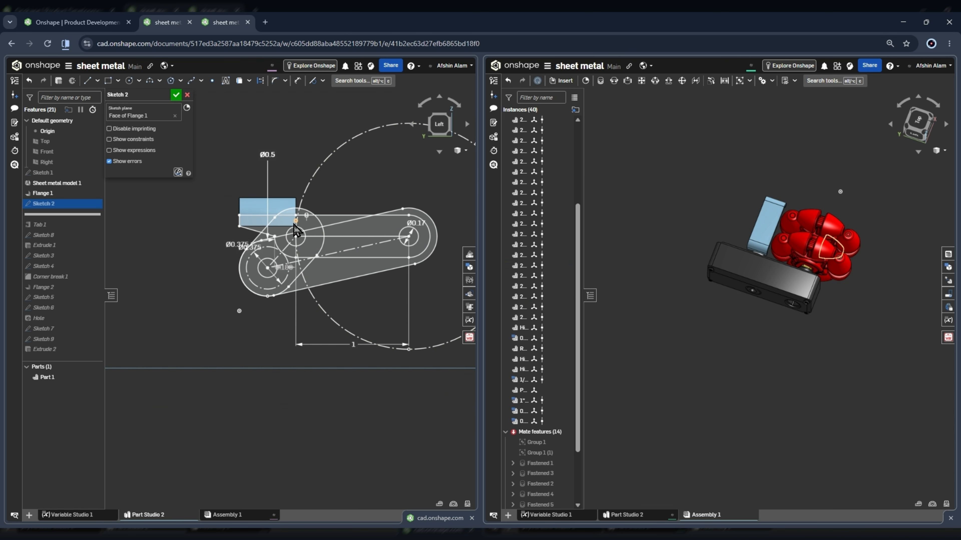
scroll(293, 219, "up", 1)
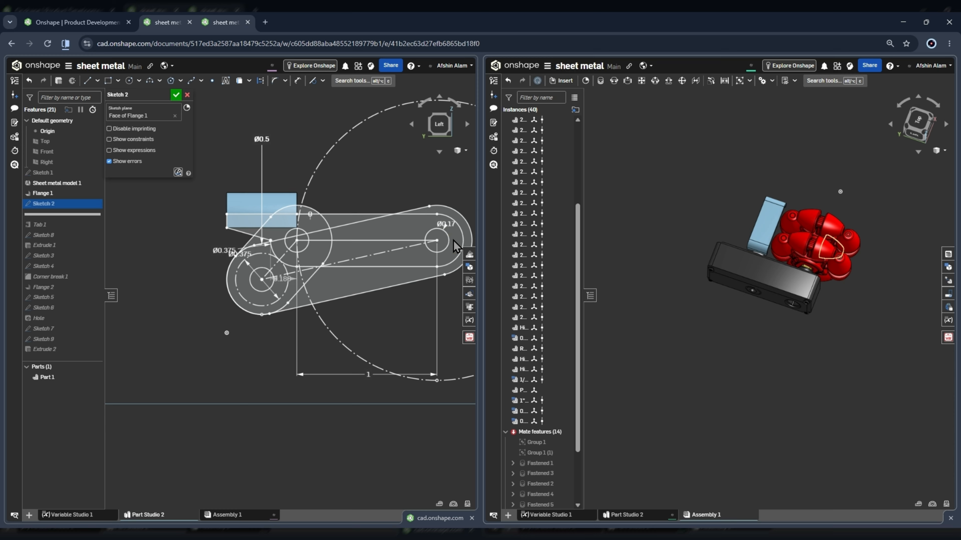
Inspect the 0.17 in hole circle and the slot outline around it at the far end of Sketch 2's arm.
scroll(454, 244, "up", 3)
scroll(450, 250, "down", 3)
scroll(440, 257, "up", 2)
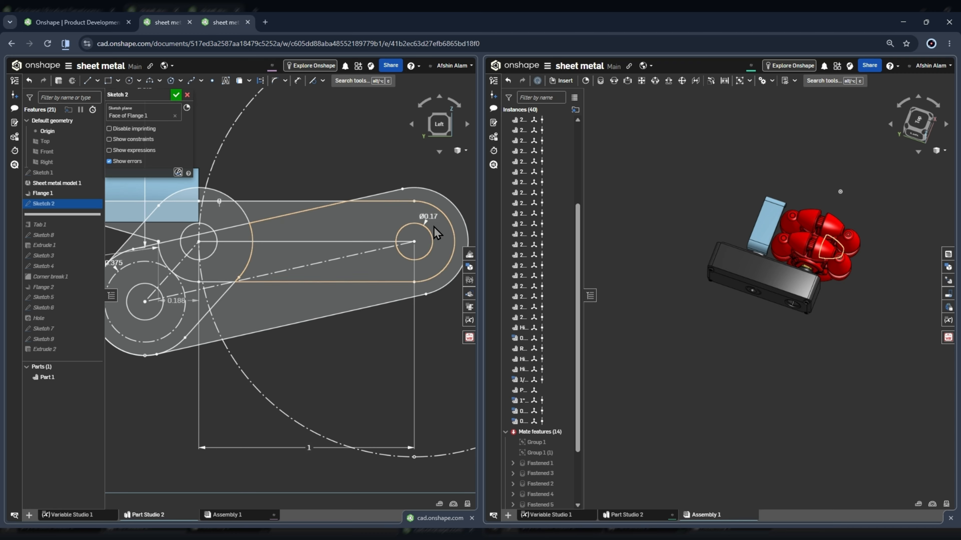
scroll(437, 237, "down", 5)
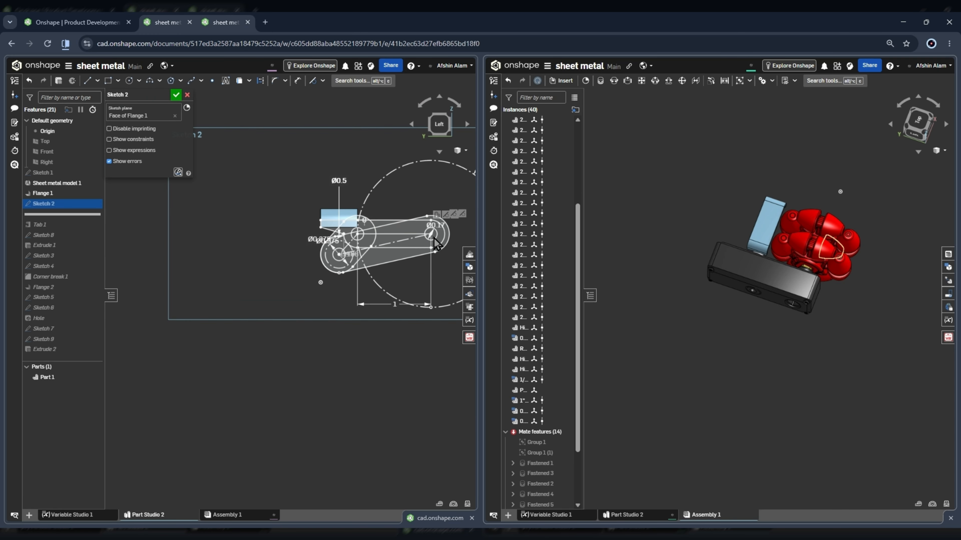
scroll(431, 234, "up", 3)
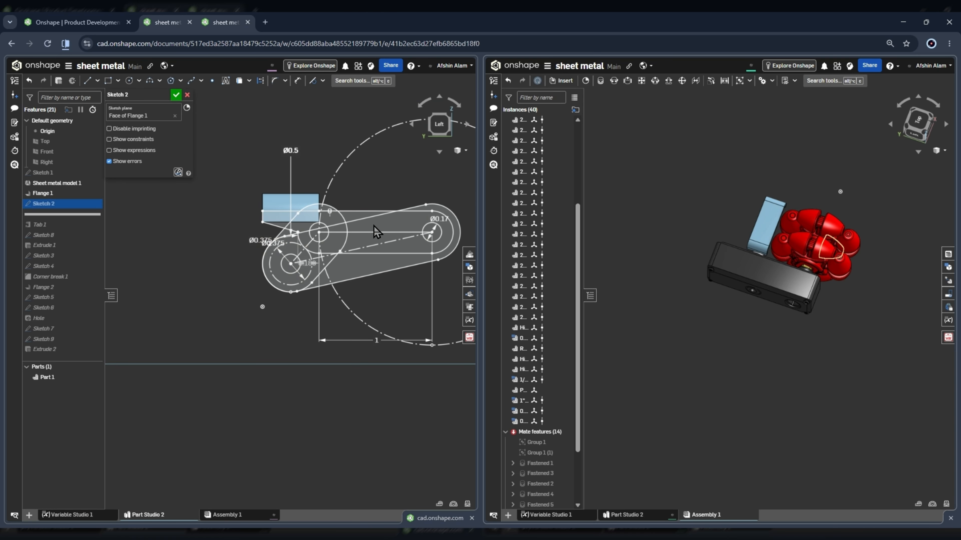
left_click(357, 220)
left_click(392, 232)
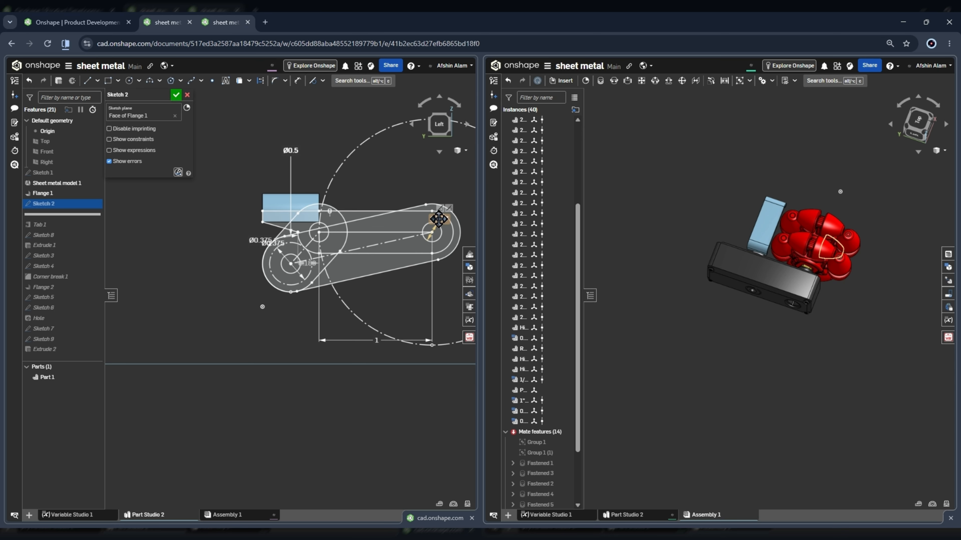
scroll(439, 220, "up", 3)
key("f")
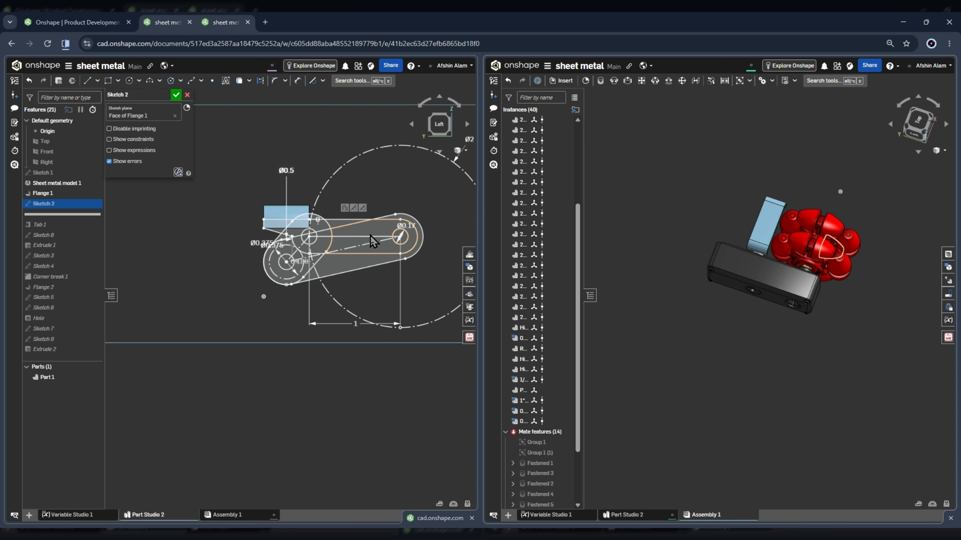
Sketch a vertical line about 0.86 in long beside the arm profile and try out the Slot tool around it.
left_click(251, 224)
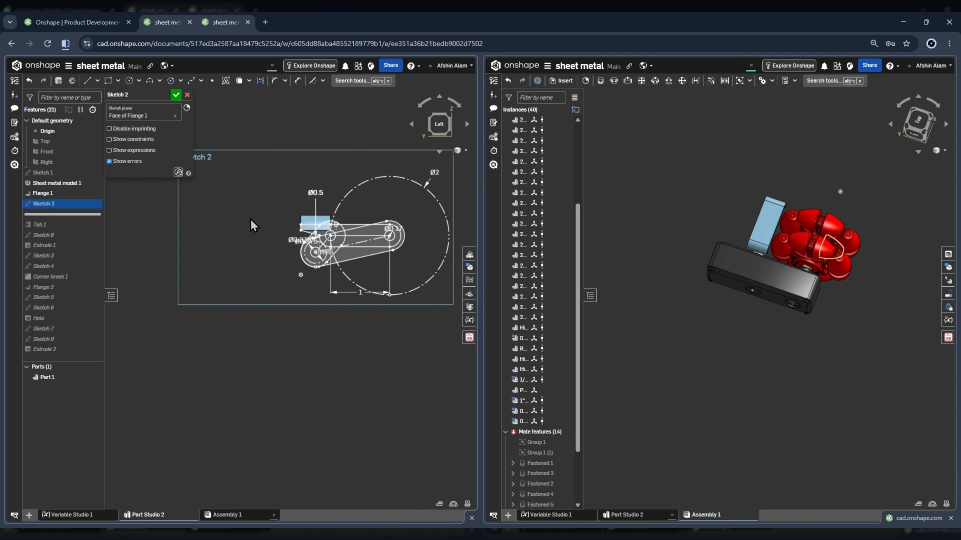
key("l")
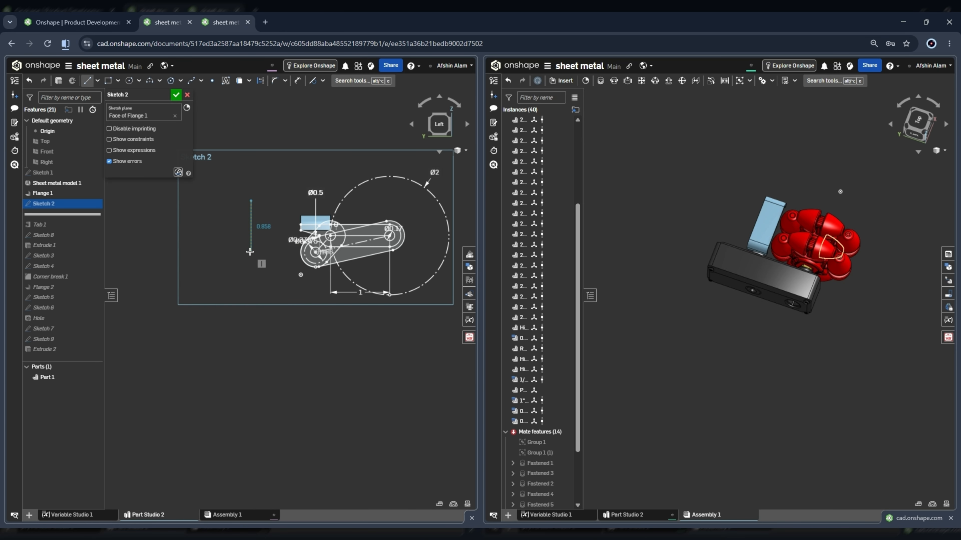
left_click(250, 252)
left_click(352, 82)
left_click(294, 124)
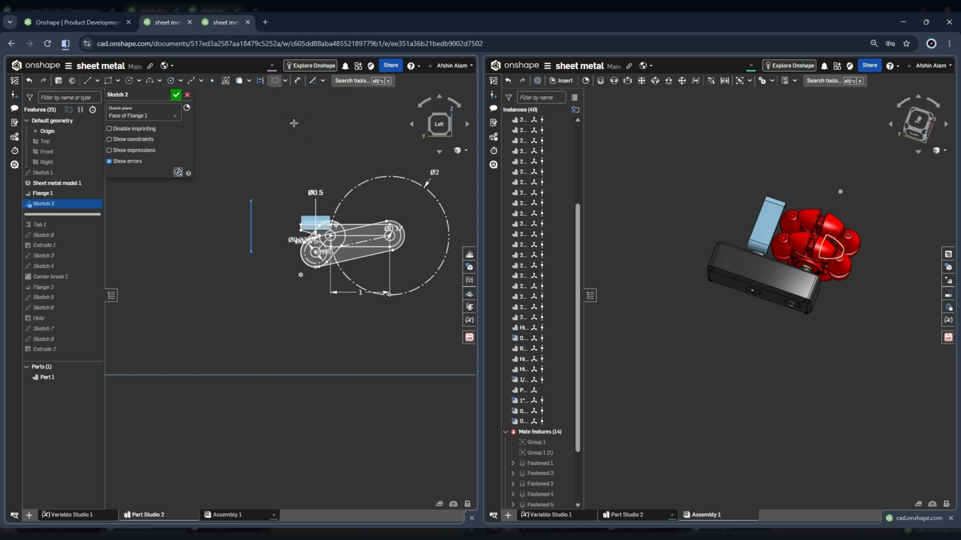
left_click(251, 219)
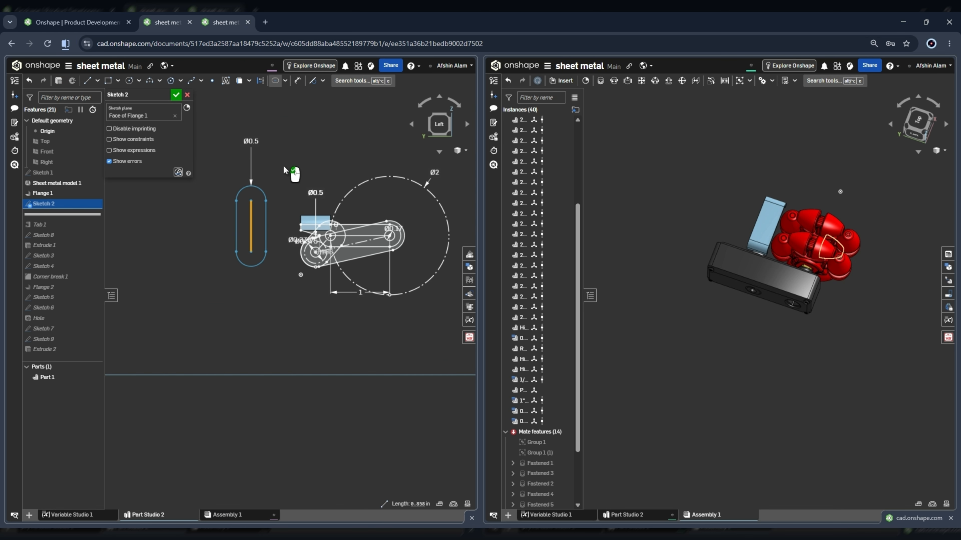
key("Escape")
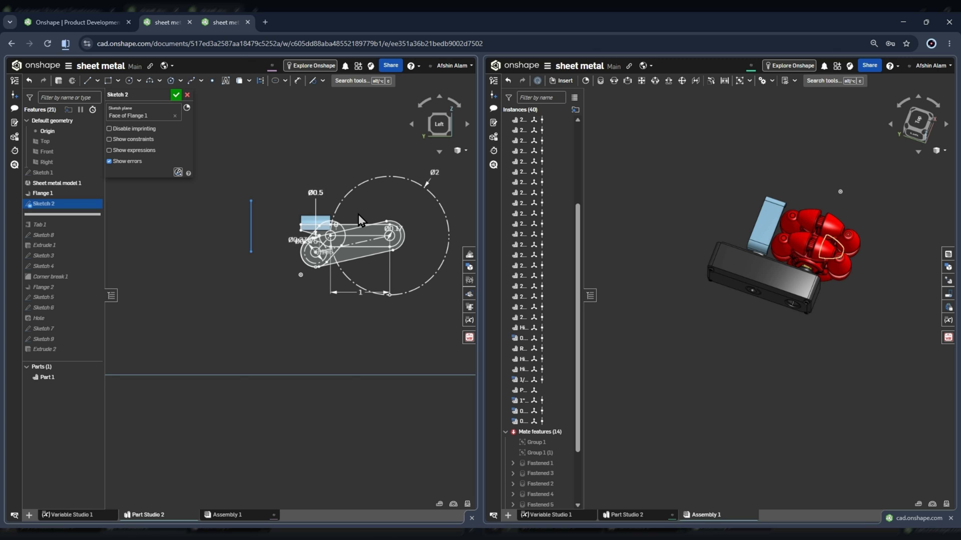
Inspect Sketch 2's lower hole circles, their 0.375 in dimensions and the transition lines below the flange.
scroll(395, 237, "up", 2)
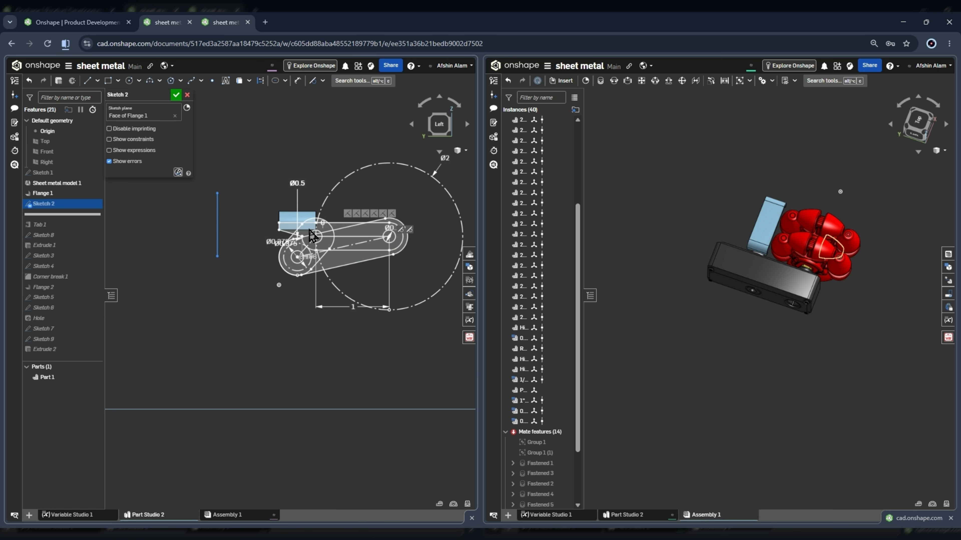
scroll(397, 225, "up", 3)
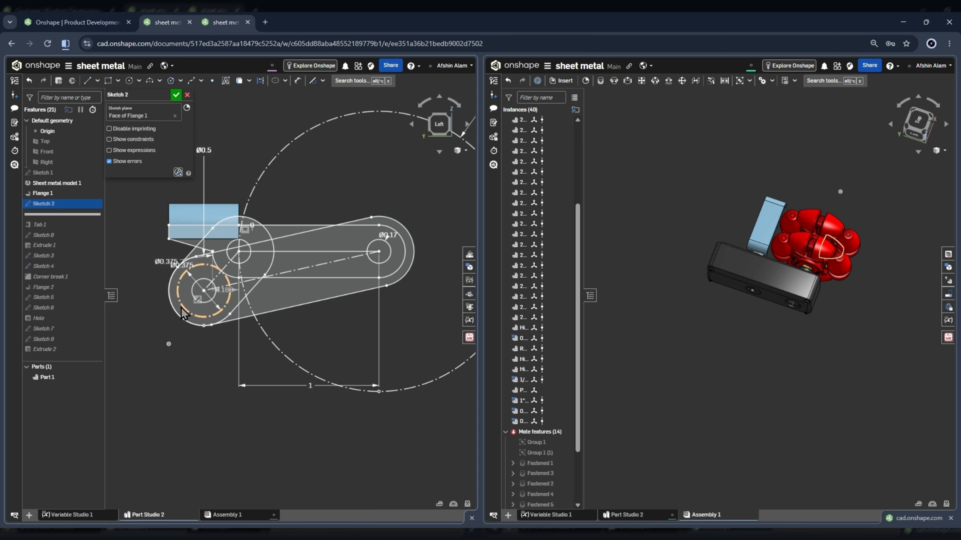
scroll(194, 276, "up", 3)
scroll(227, 293, "down", 3)
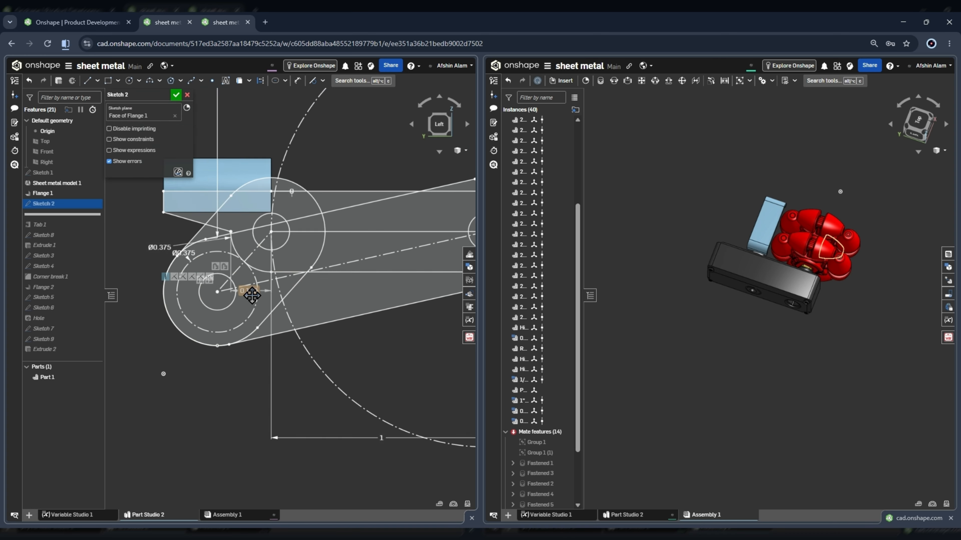
scroll(234, 293, "up", 1)
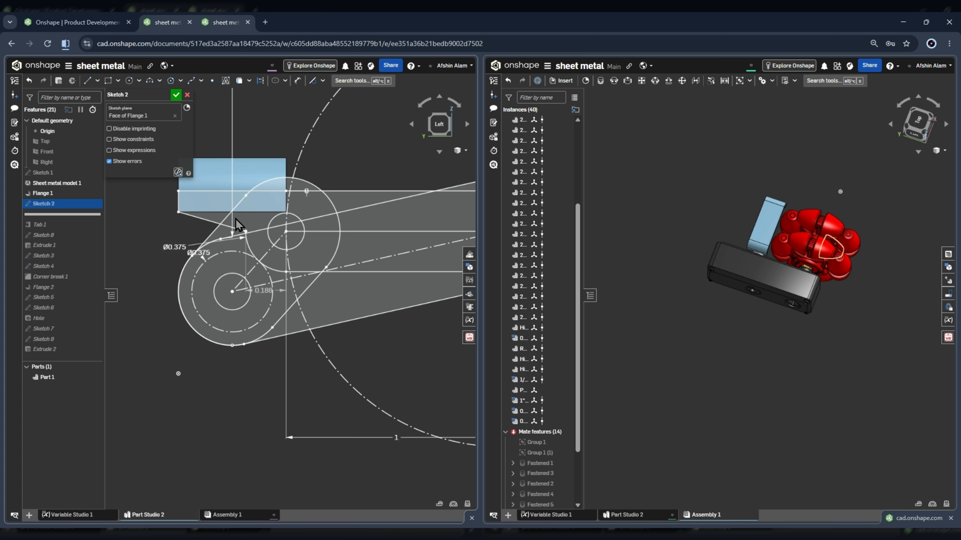
scroll(237, 224, "down", 3)
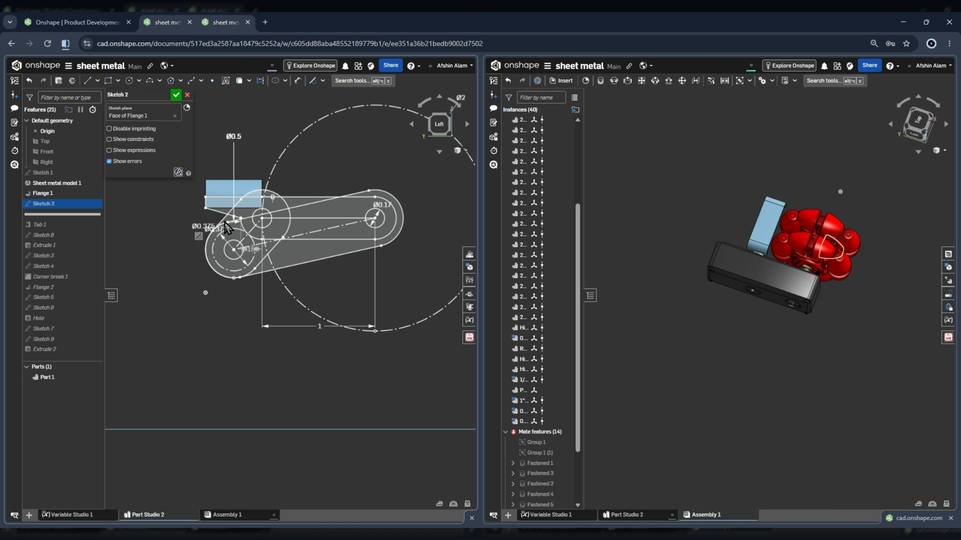
scroll(223, 197, "up", 5)
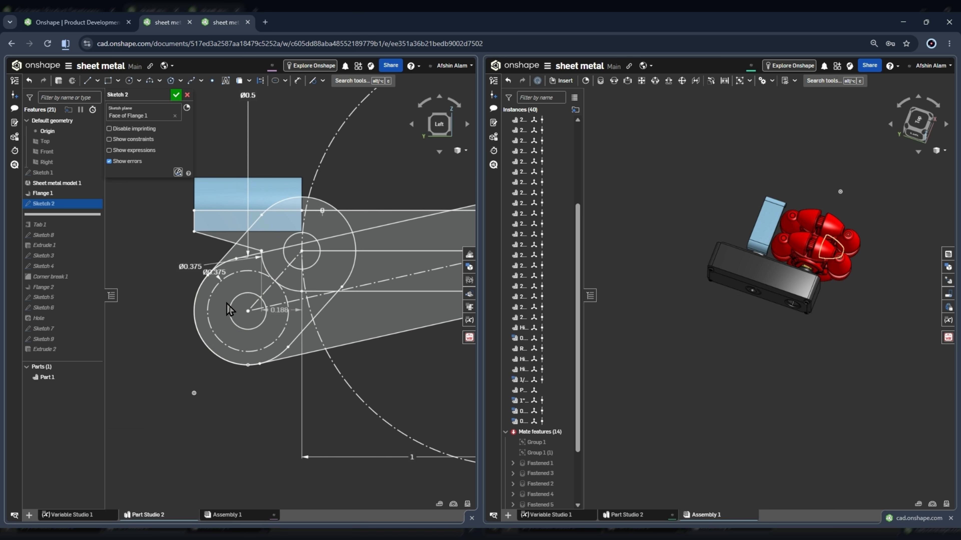
scroll(227, 304, "down", 4)
scroll(747, 225, "up", 5)
Compare Sketch 2's arm profile with the bracket's position above the gearbox in the assembly.
right_click_drag(746, 225, 738, 177)
scroll(753, 199, "up", 4)
scroll(777, 194, "up", 3)
scroll(744, 181, "down", 4)
scroll(738, 177, "down", 2)
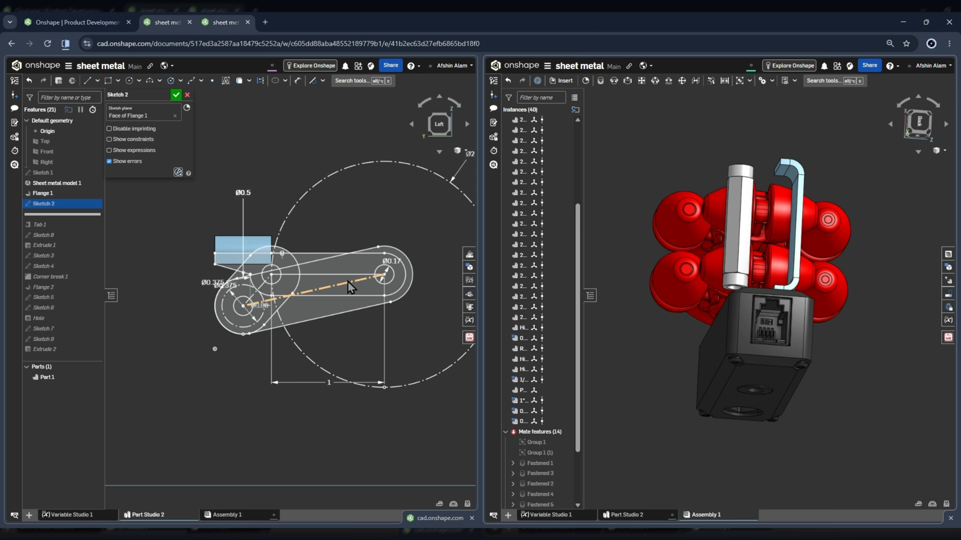
scroll(347, 280, "down", 3)
scroll(384, 280, "up", 4)
right_click_drag(384, 279, 366, 288)
scroll(794, 330, "down", 2)
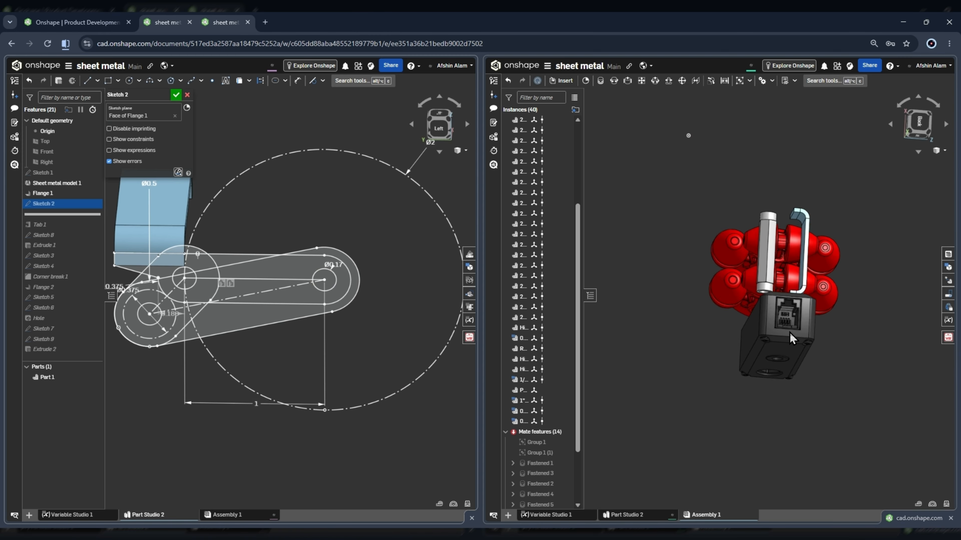
Examine from the side how the wheel, bracket and spacer sit along the gearbox in the assembly.
scroll(790, 333, "up", 4)
right_click_drag(790, 333, 715, 430)
scroll(644, 366, "down", 5)
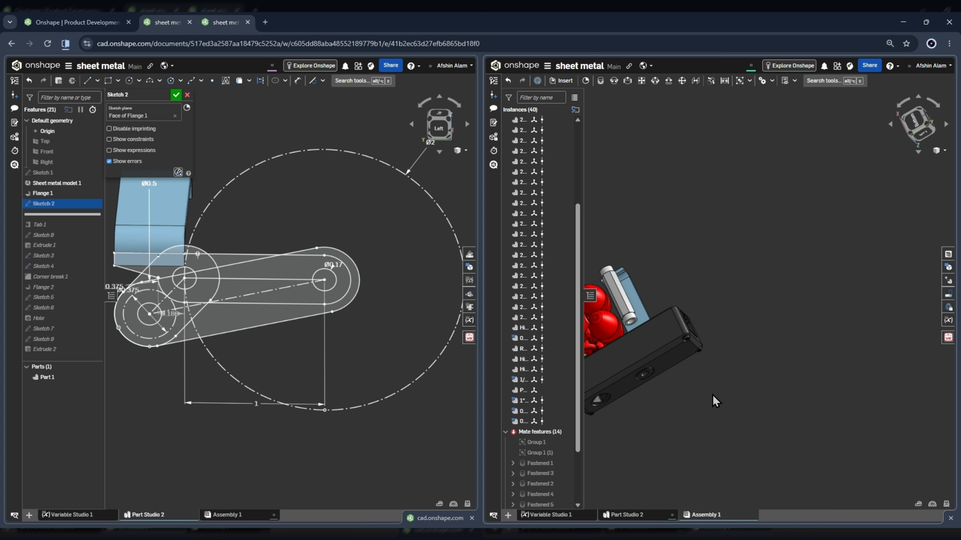
scroll(734, 224, "up", 3)
scroll(734, 224, "down", 5)
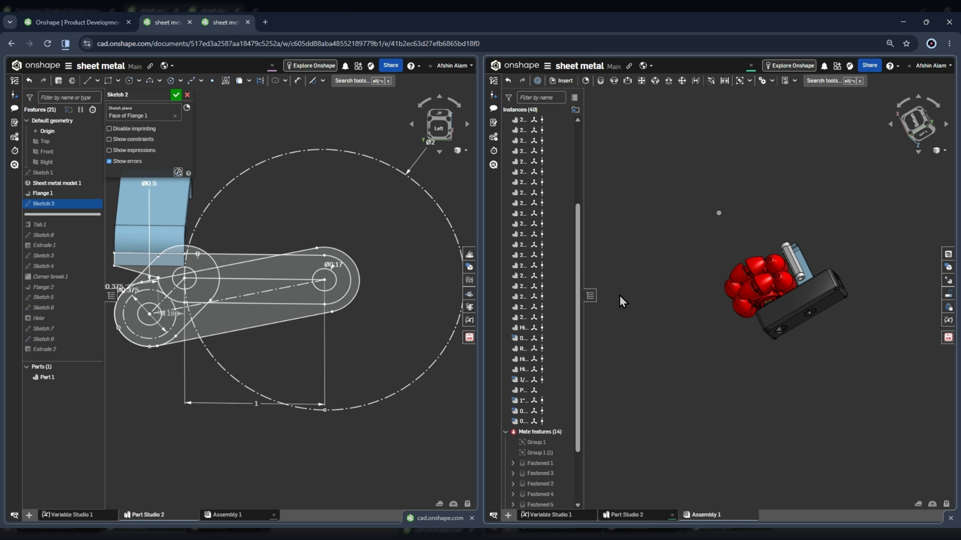
scroll(774, 286, "down", 3)
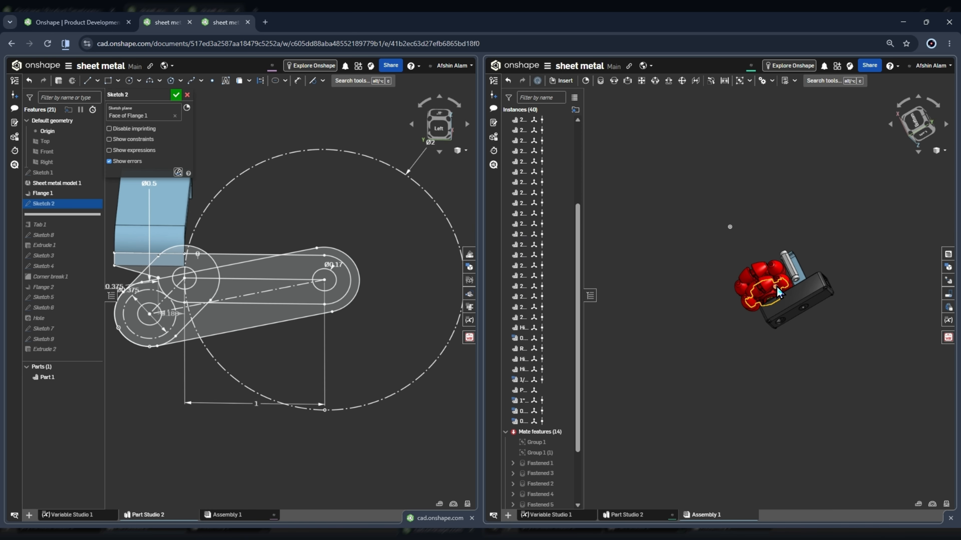
scroll(427, 249, "down", 3)
scroll(312, 234, "up", 2)
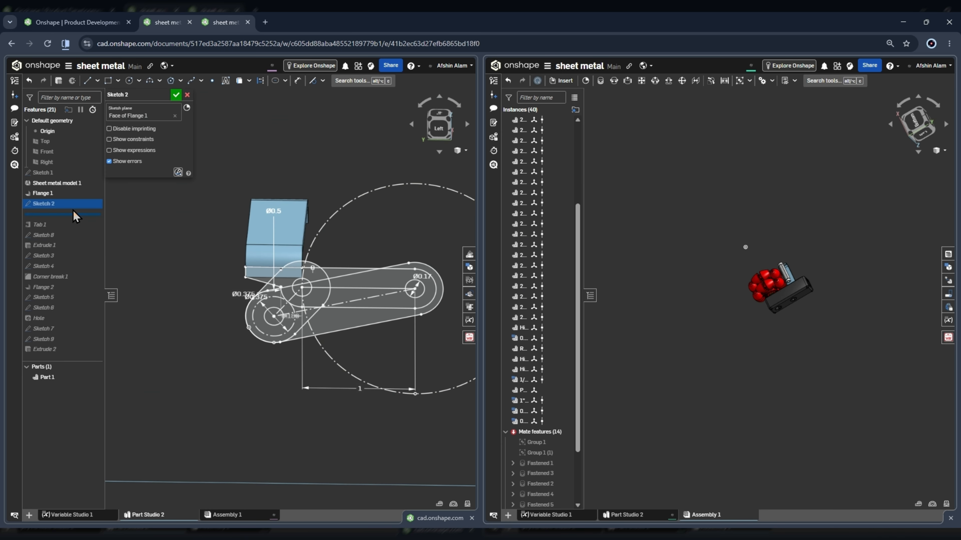
Close Sketch 2 and roll the feature history forward to include Tab 1.
left_click(70, 226)
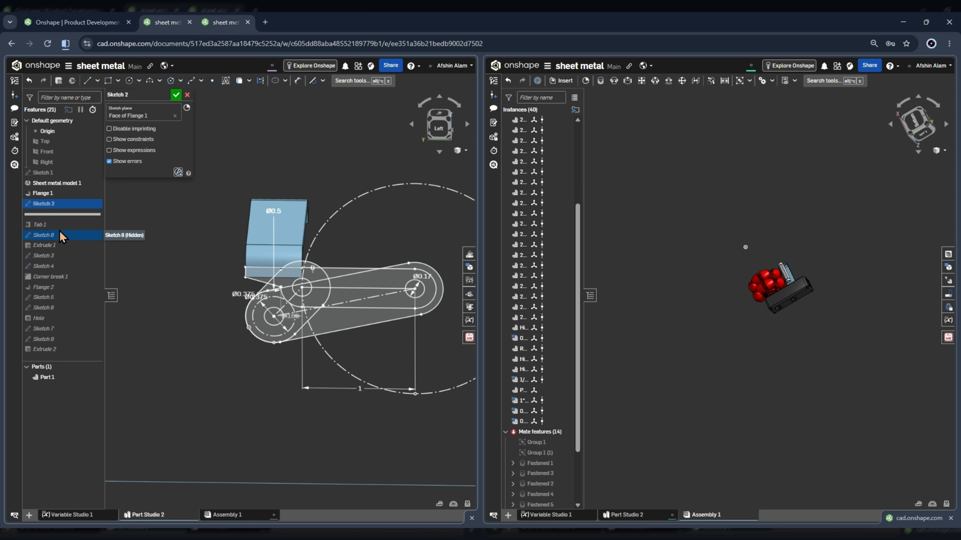
left_click(176, 95)
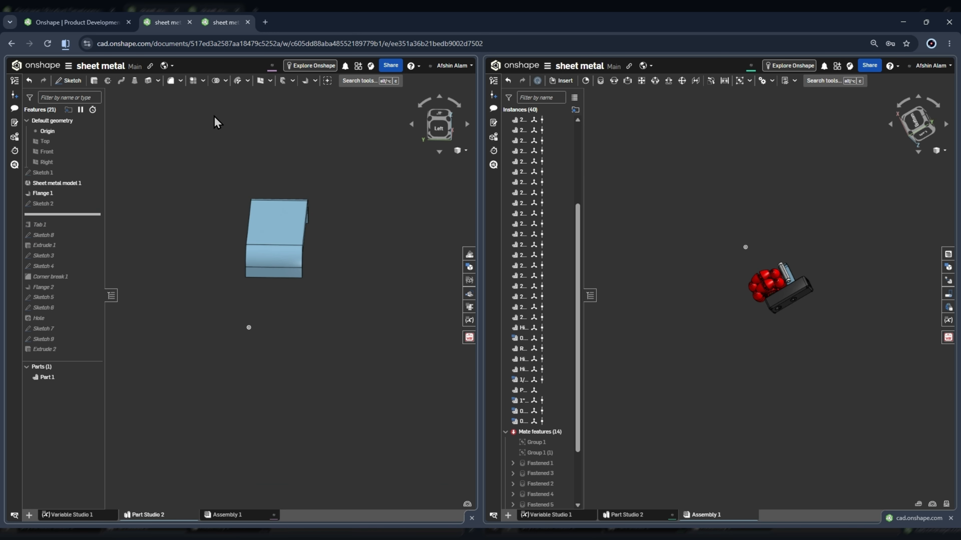
left_click_drag(50, 225, 49, 226)
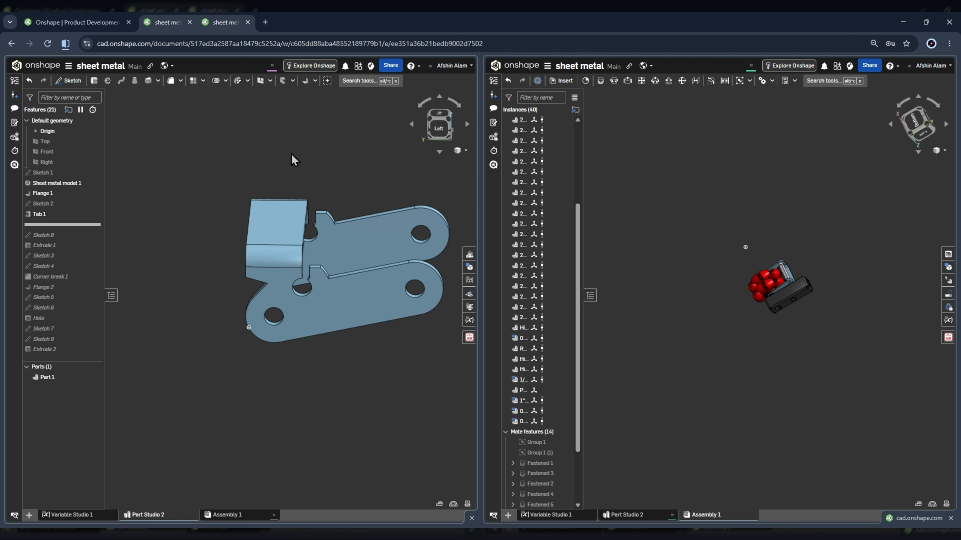
Look over the two tabbed arms, roll the history forward past Sketch 8 and open that sketch for editing.
left_click(61, 183)
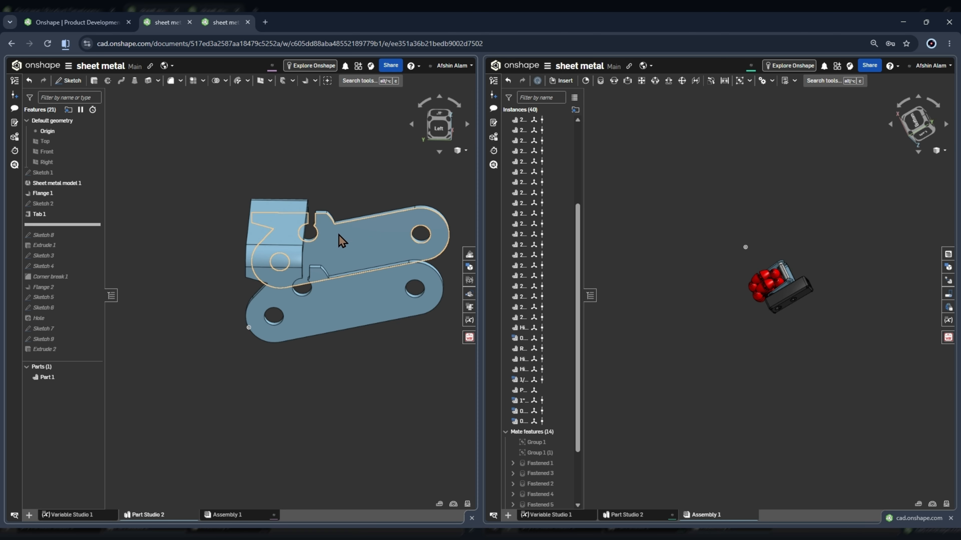
right_click_drag(358, 208, 335, 285)
scroll(333, 242, "down", 1)
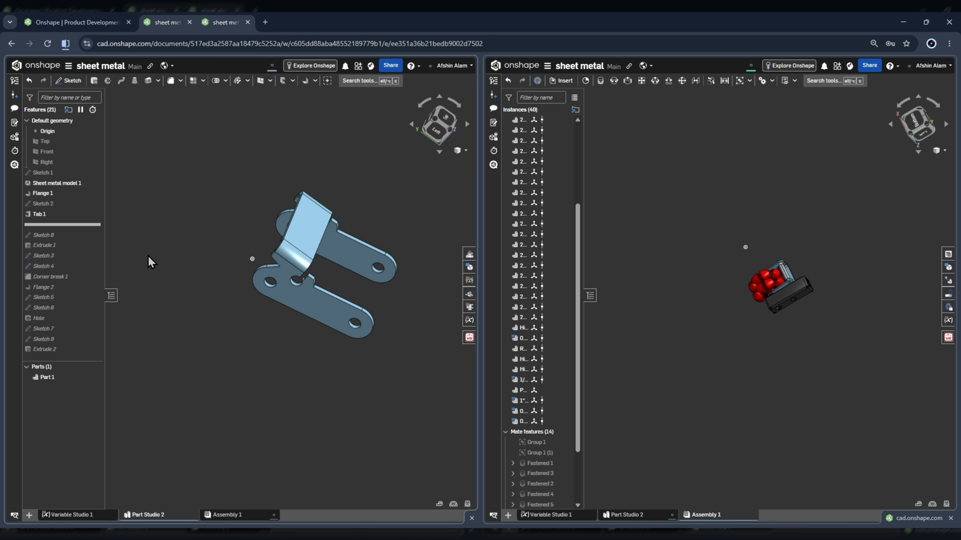
left_click_drag(65, 242, 62, 238)
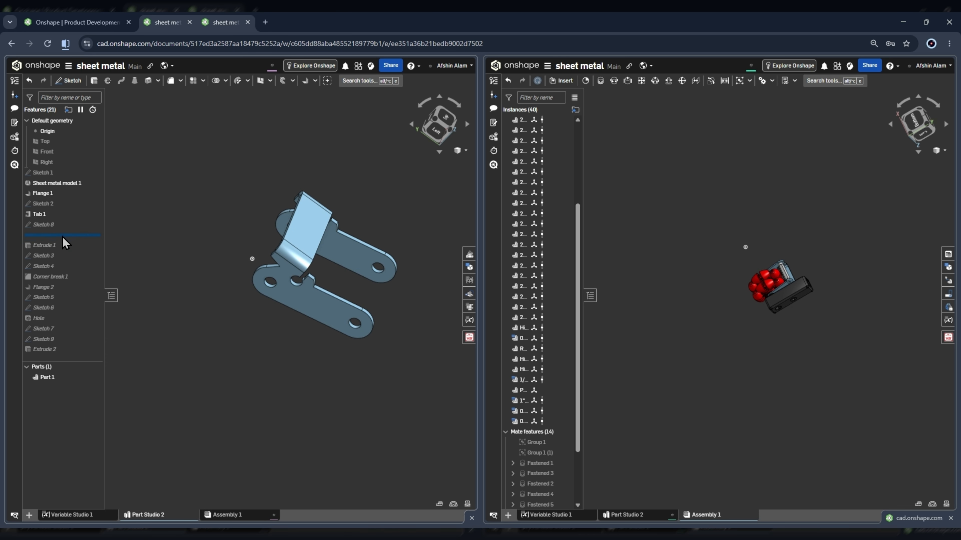
double_click(53, 224)
scroll(377, 339, "up", 4)
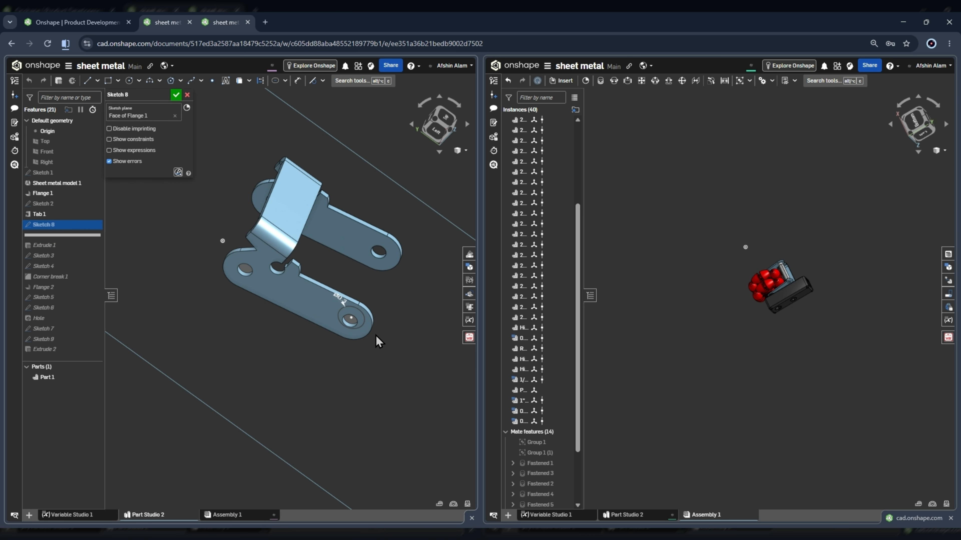
Inspect Sketch 8's 0.3 in circle around the arm's end hole and compare it with the bracket-to-gearbox joint in the assembly.
mouse_move(375, 335)
right_mouse_down()
mouse_move(364, 310)
mouse_move(407, 313)
mouse_move(422, 335)
mouse_move(387, 326)
mouse_move(404, 341)
right_mouse_up()
scroll(407, 312, "down", 3)
right_click_drag(356, 303, 393, 327)
scroll(393, 327, "up", 4)
scroll(276, 172, "down", 1)
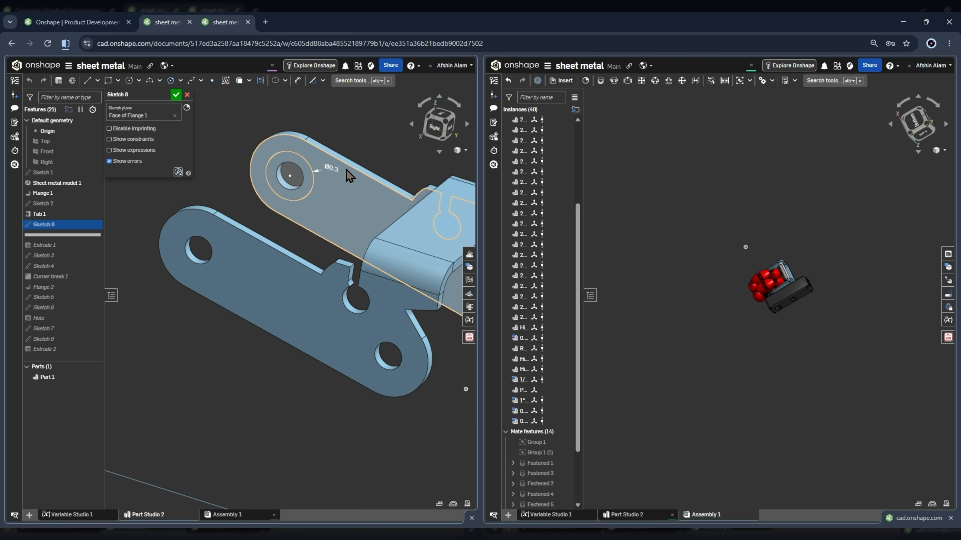
scroll(786, 277, "up", 10)
mouse_move(717, 281)
right_mouse_down()
mouse_move(710, 319)
mouse_move(758, 296)
mouse_move(747, 313)
right_mouse_up()
scroll(758, 297, "down", 6)
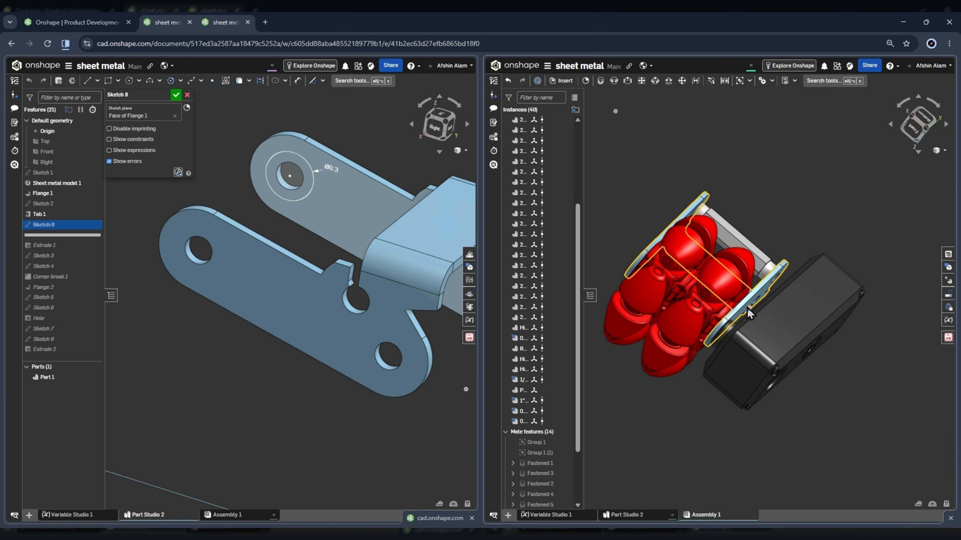
scroll(722, 337, "up", 5)
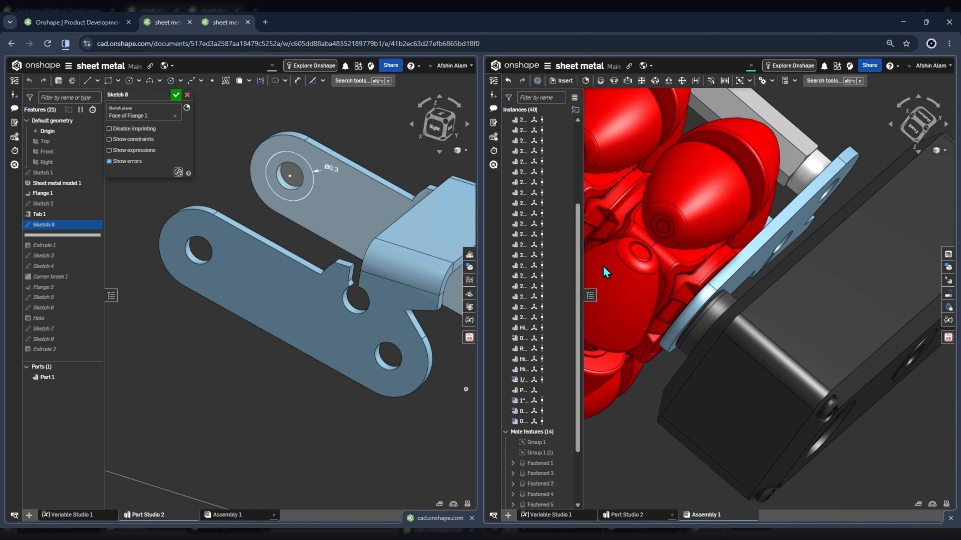
Close Sketch 8 and roll the feature history forward to include Extrude 1.
scroll(724, 262, "down", 3)
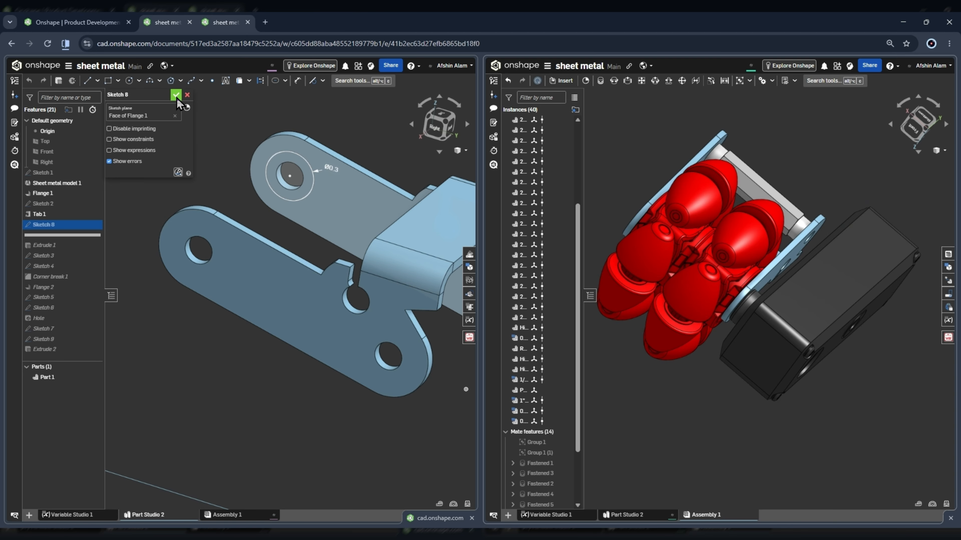
left_click(71, 234)
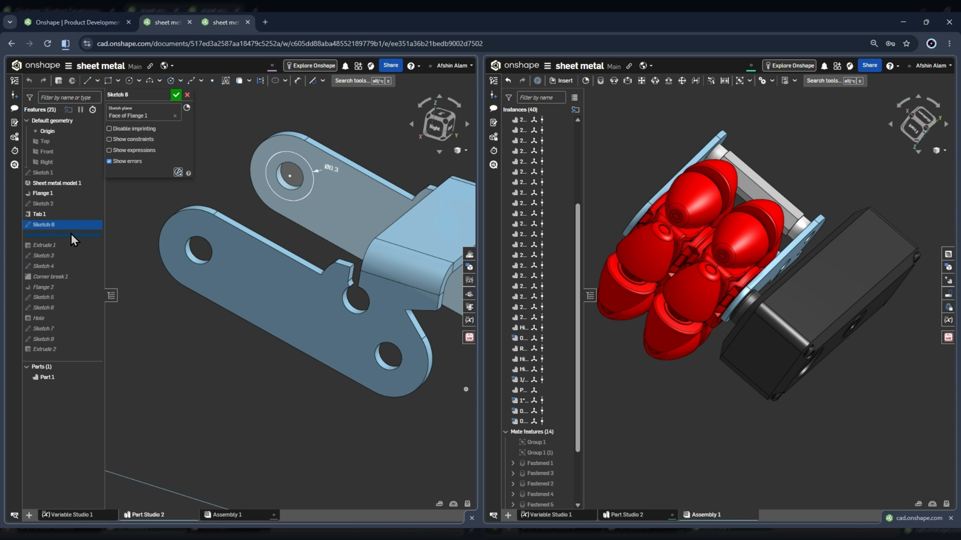
left_click(176, 94)
left_click_drag(73, 234, 71, 246)
scroll(310, 205, "down", 4)
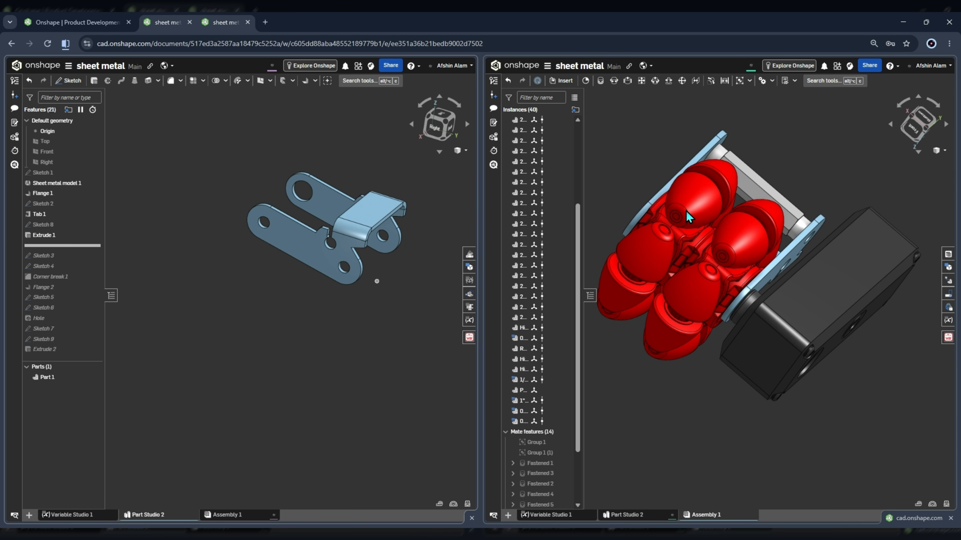
right_click_drag(683, 283, 960, 136)
left_click(911, 129)
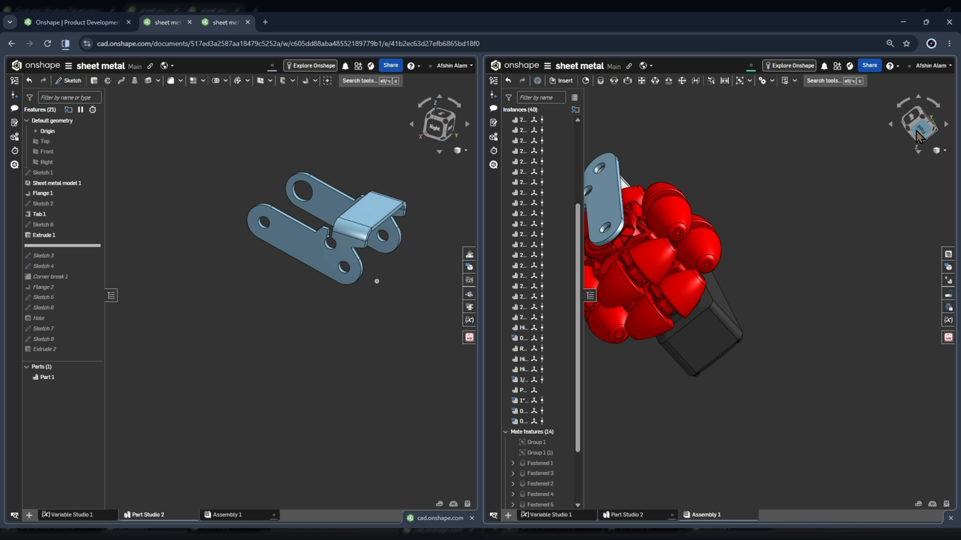
left_click(770, 357)
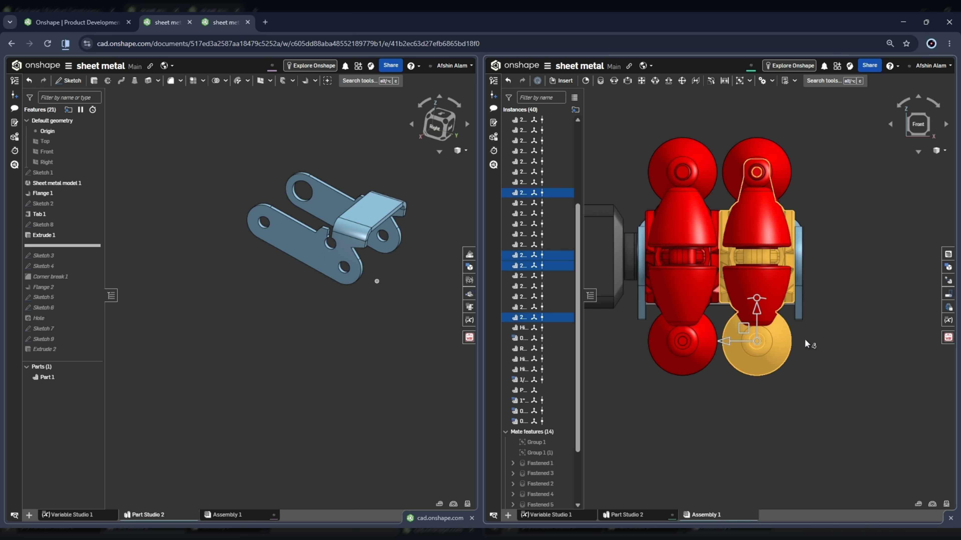
key("Delete")
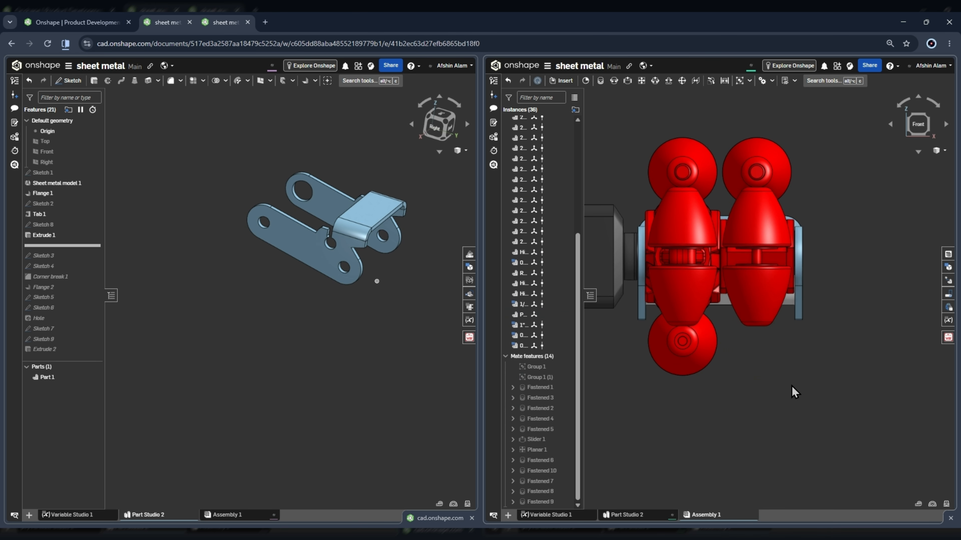
left_click_drag(794, 391, 676, 296)
right_click(854, 380)
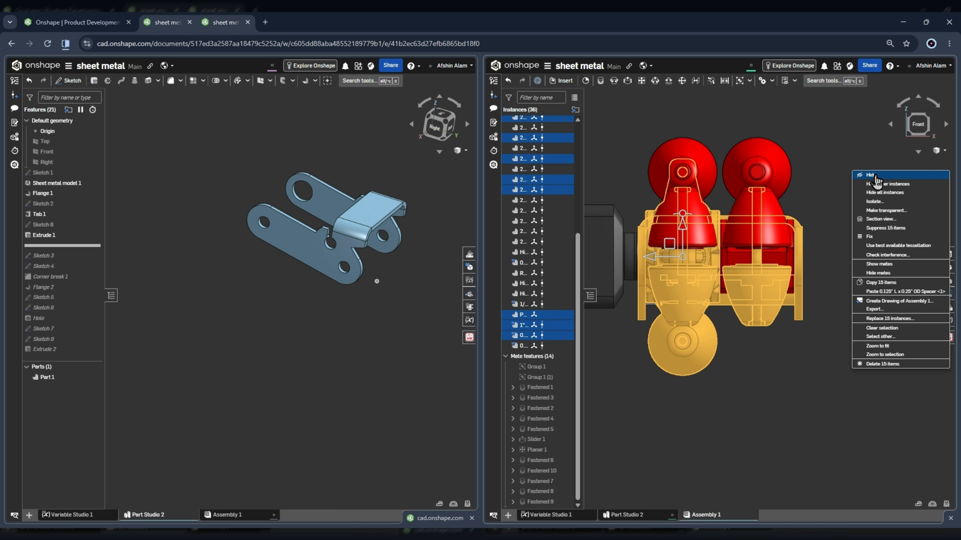
key("Escape")
key("ctrl+z")
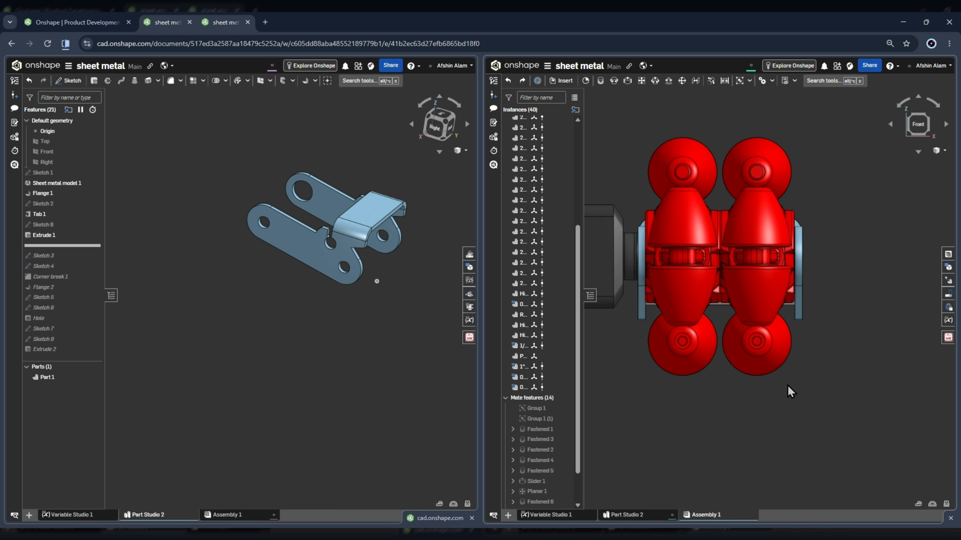
Hide the lower rollers and hub parts of both wheels in the assembly to expose the hex shaft at the bracket arm.
left_click_drag(835, 409, 676, 288)
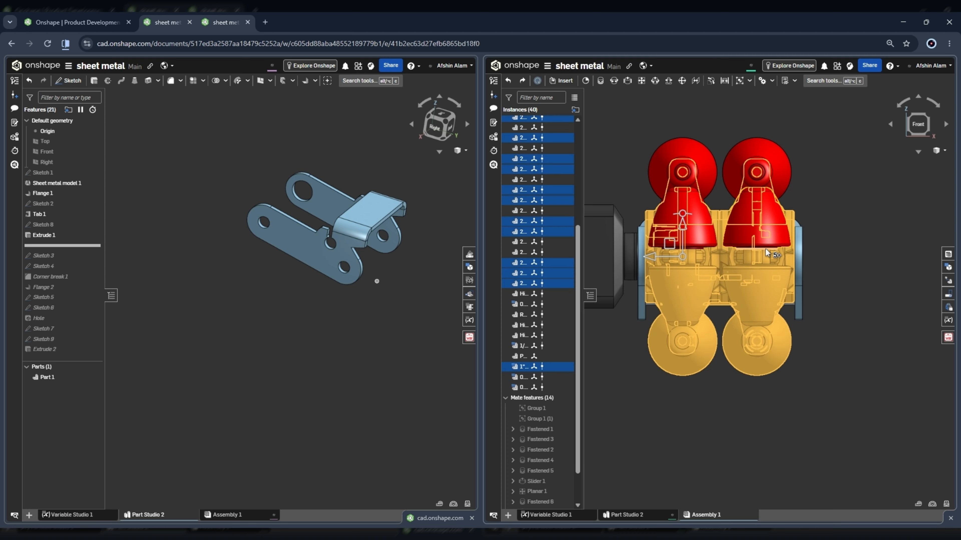
right_click(840, 192)
left_click(859, 206)
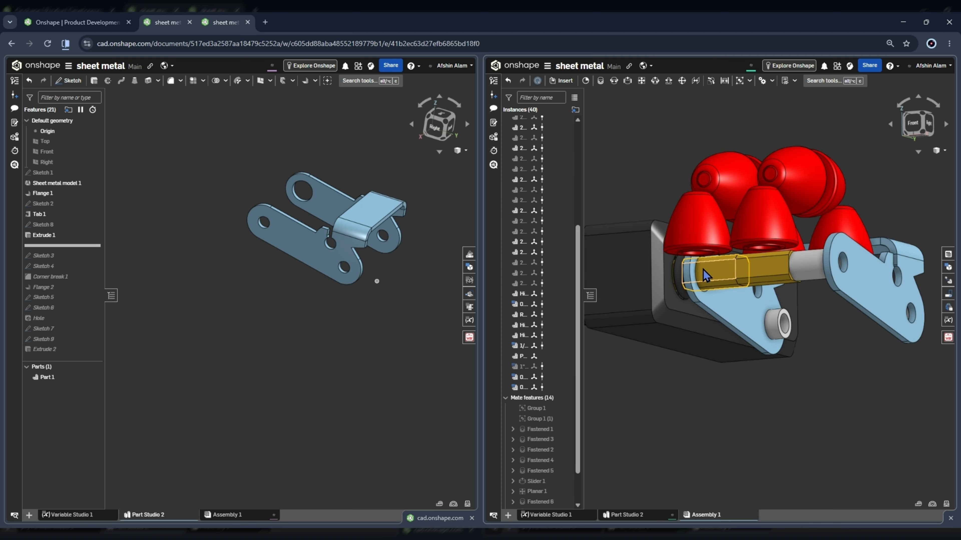
scroll(703, 270, "up", 6)
right_click_drag(704, 277, 691, 271)
scroll(730, 192, "up", 2)
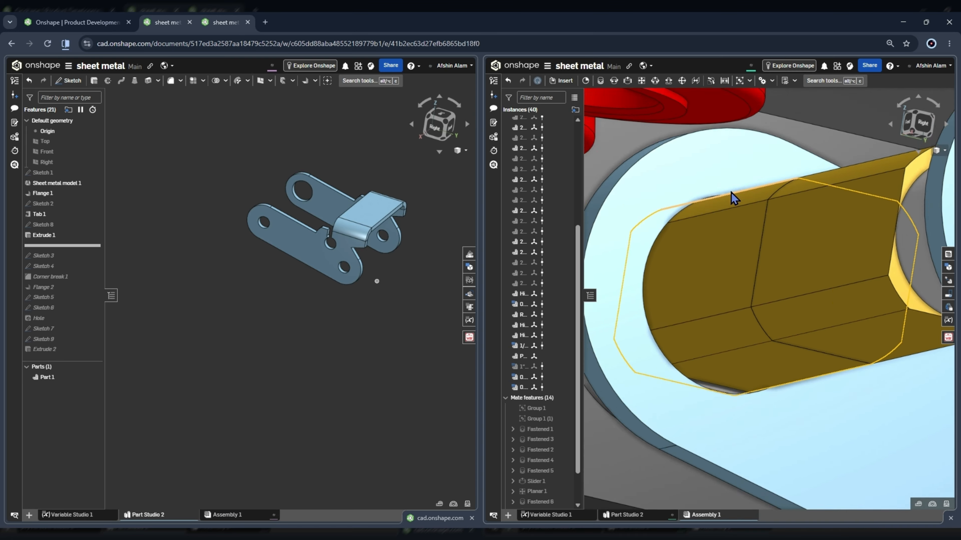
Inspect how the hex shaft passes through the bracket's enlarged arm hole into the gearbox, and show the hidden wheel parts again.
right_click_drag(731, 192, 711, 214)
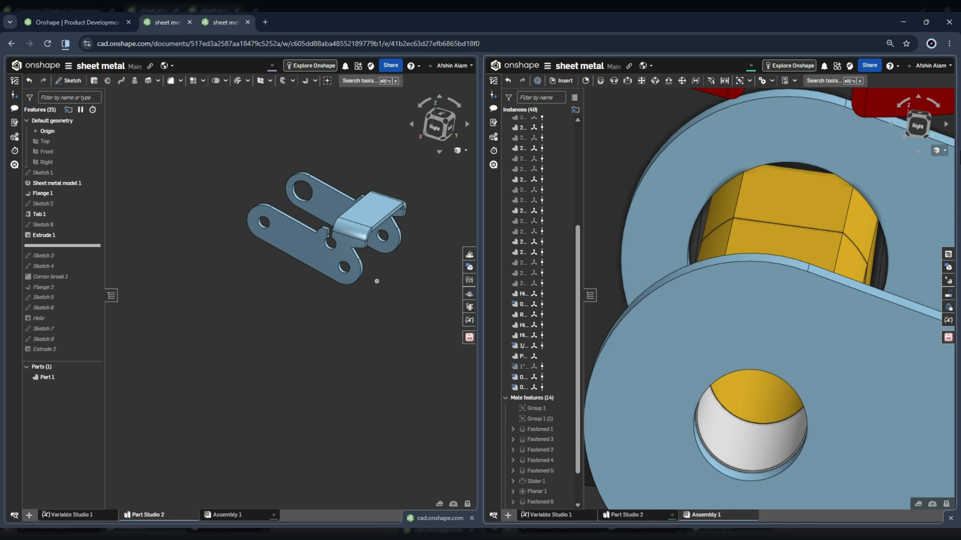
right_click_drag(766, 193, 794, 187)
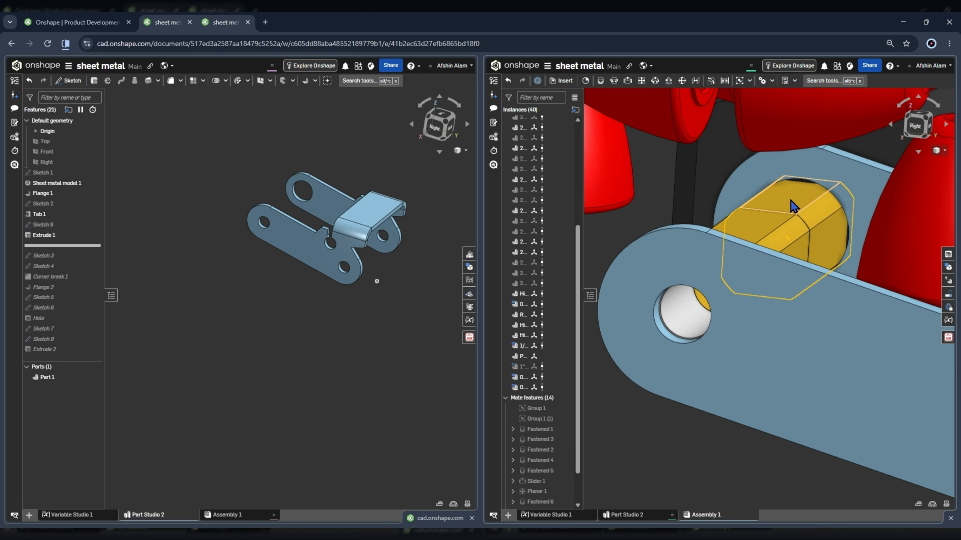
right_click_drag(815, 203, 712, 213)
scroll(796, 212, "down", 4)
scroll(750, 242, "up", 5)
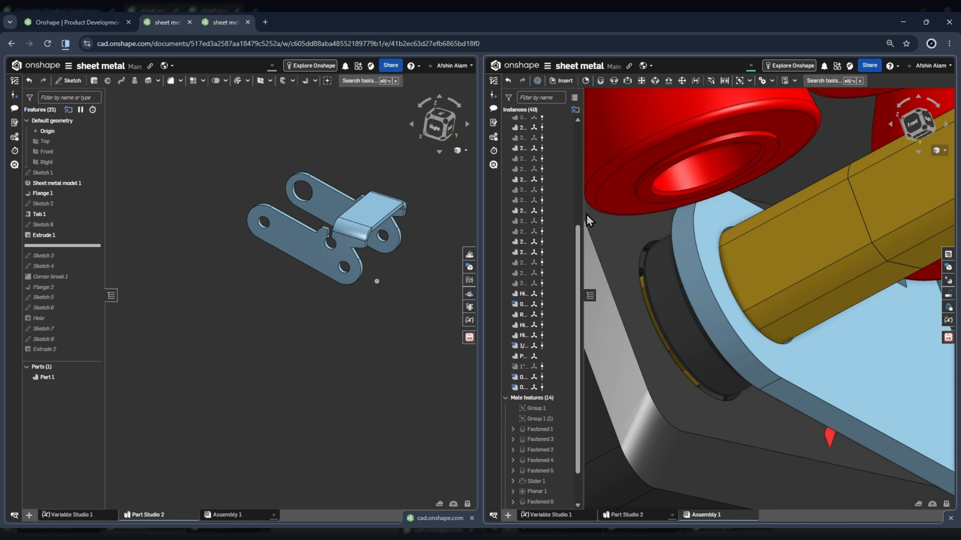
scroll(591, 221, "down", 5)
right_click_drag(749, 232, 798, 345)
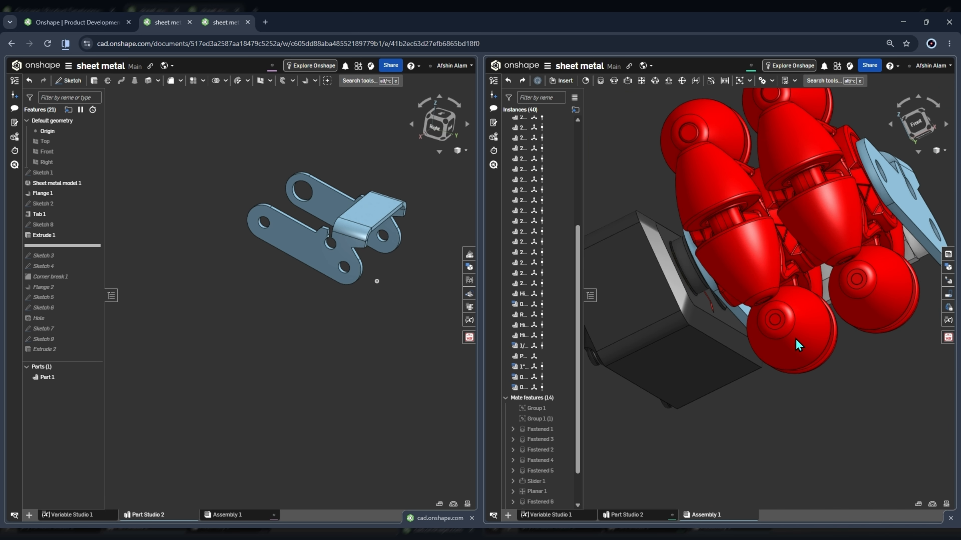
Roll the bracket's feature history forward past Sketch 3 and open that sketch for editing.
mouse_move(62, 246)
left_mouse_down()
mouse_move(71, 263)
mouse_move(49, 266)
left_mouse_up()
scroll(360, 212, "up", 5)
mouse_move(360, 212)
right_mouse_down()
mouse_move(402, 231)
mouse_move(393, 257)
mouse_move(339, 261)
mouse_move(343, 274)
mouse_move(350, 267)
mouse_move(204, 227)
right_mouse_up()
double_click(43, 245)
scroll(338, 259, "up", 3)
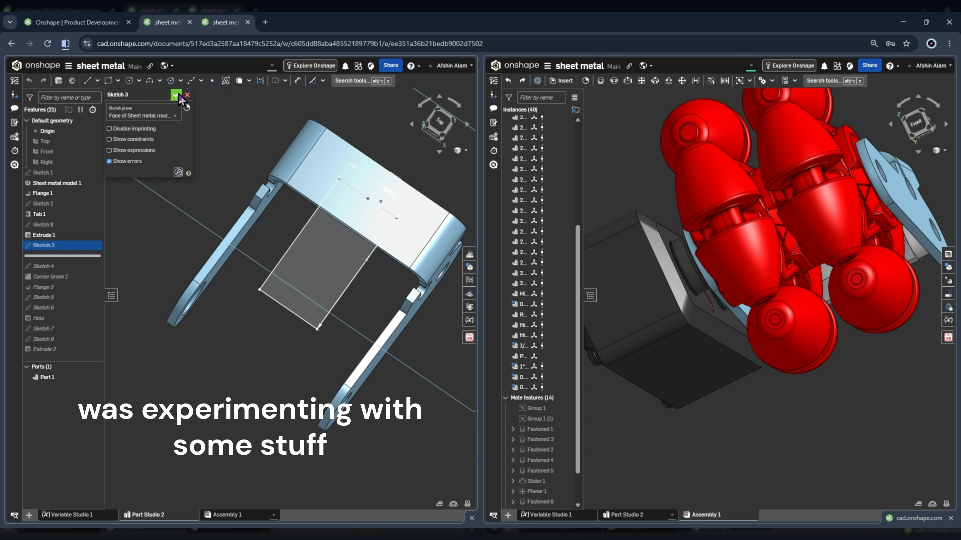
Close Sketch 3, roll the history forward past Sketch 4 and check that sketch's contents.
left_click(179, 96)
left_click_drag(45, 255, 48, 269)
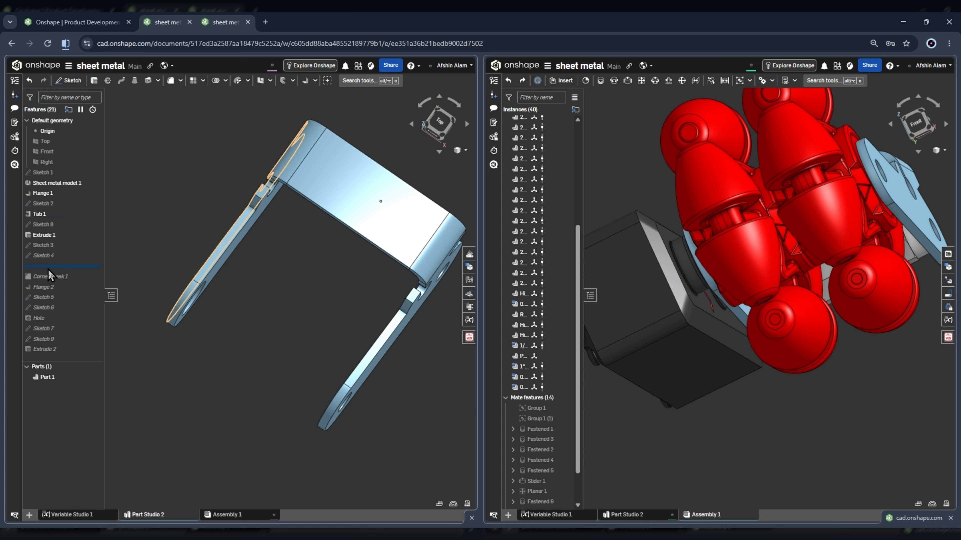
double_click(53, 256)
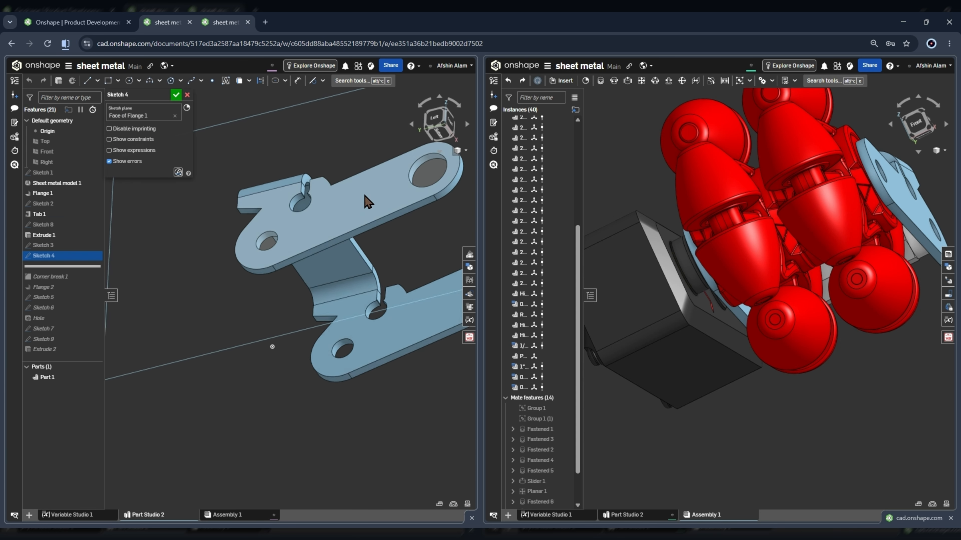
key("n")
left_click(176, 94)
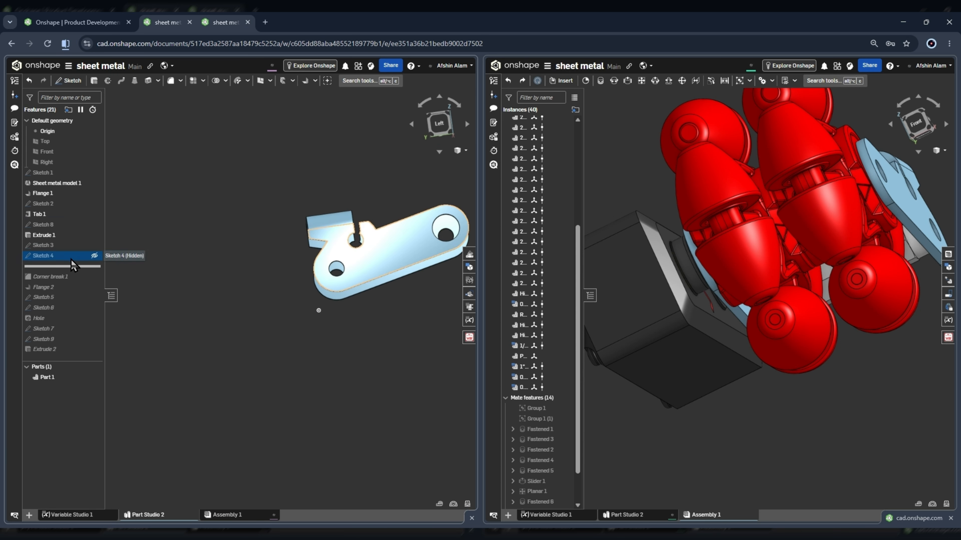
Roll the history forward to include Corner break 1 and review which edges and vertices its fillet rounds.
left_click(57, 288)
left_click_drag(57, 267, 60, 276)
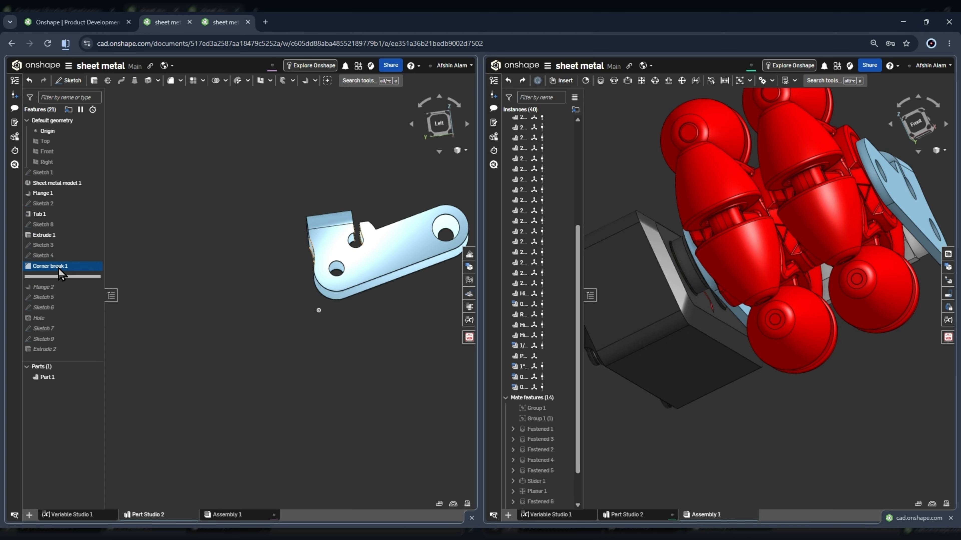
double_click(59, 266)
scroll(302, 235, "up", 3)
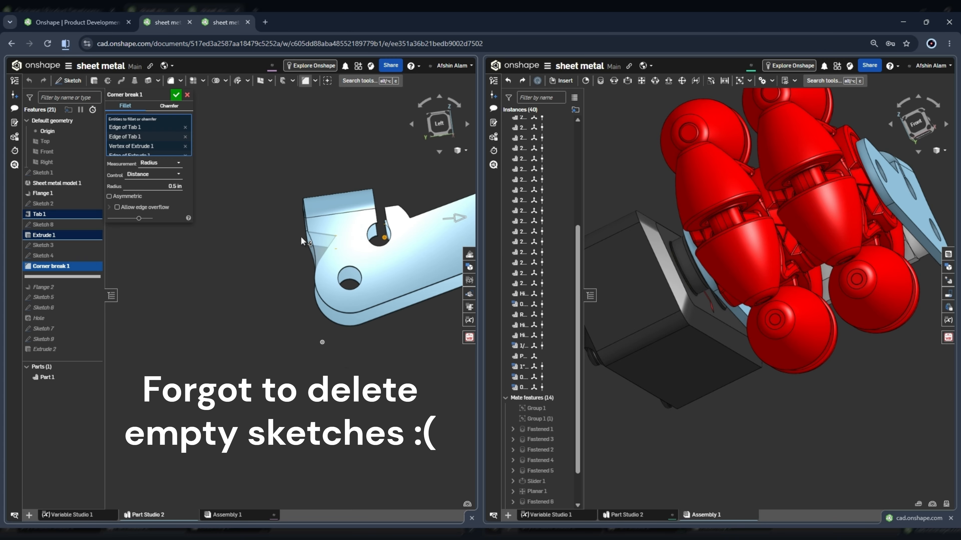
scroll(388, 223, "up", 3)
mouse_move(388, 223)
right_mouse_down()
mouse_move(403, 232)
mouse_move(387, 230)
right_mouse_up()
left_click(176, 95)
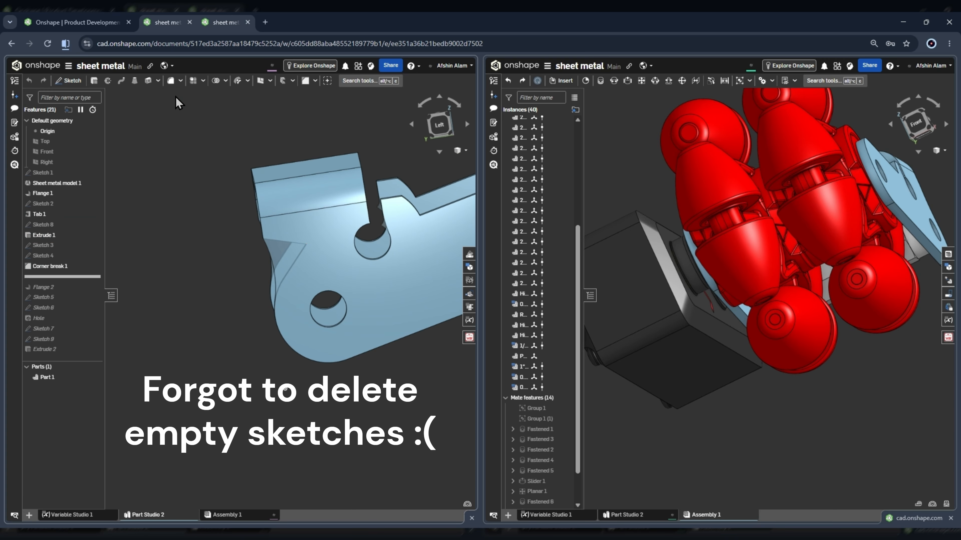
Roll the history back before Corner break 1 and examine the sharp notch corners where the arms meet the bend.
left_click_drag(62, 277, 62, 266)
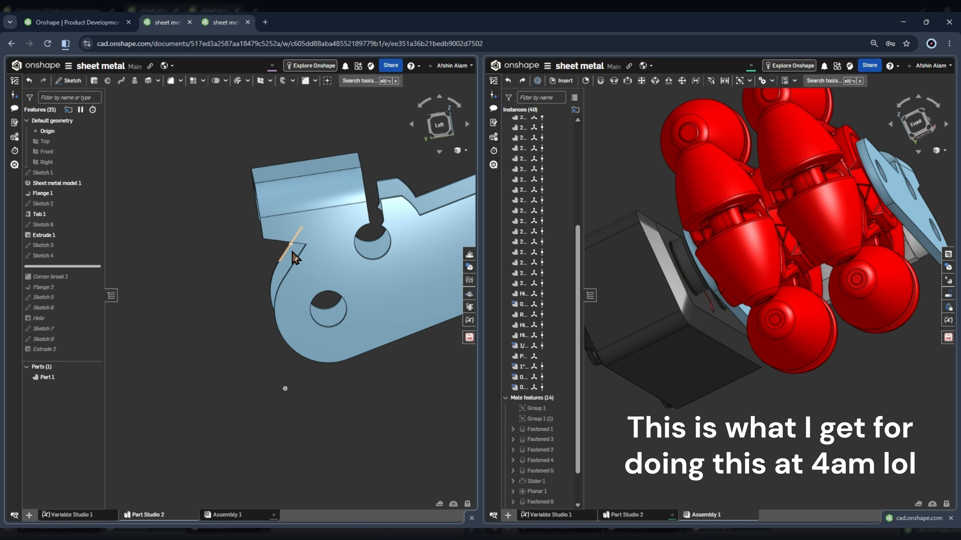
scroll(295, 257, "up", 5)
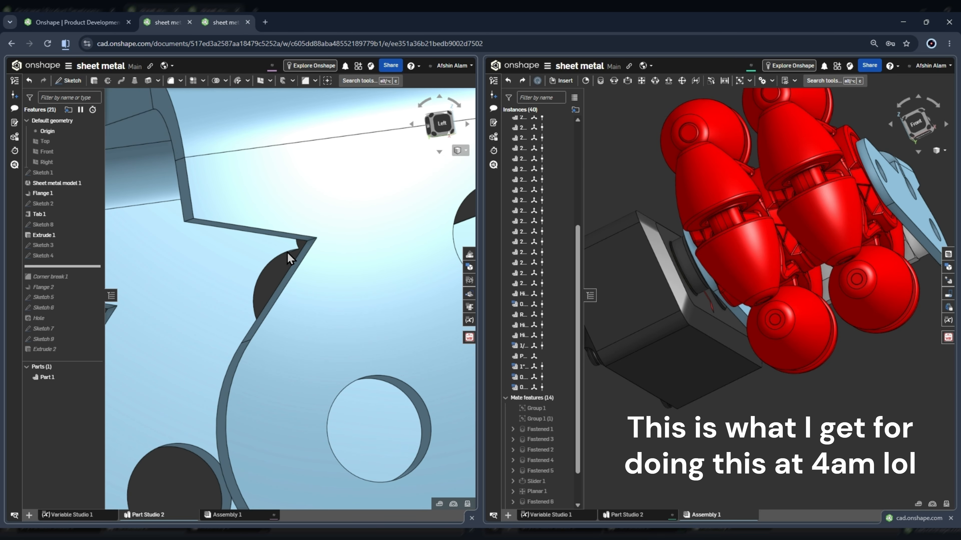
scroll(287, 253, "down", 3)
scroll(314, 266, "down", 3)
scroll(318, 241, "up", 5)
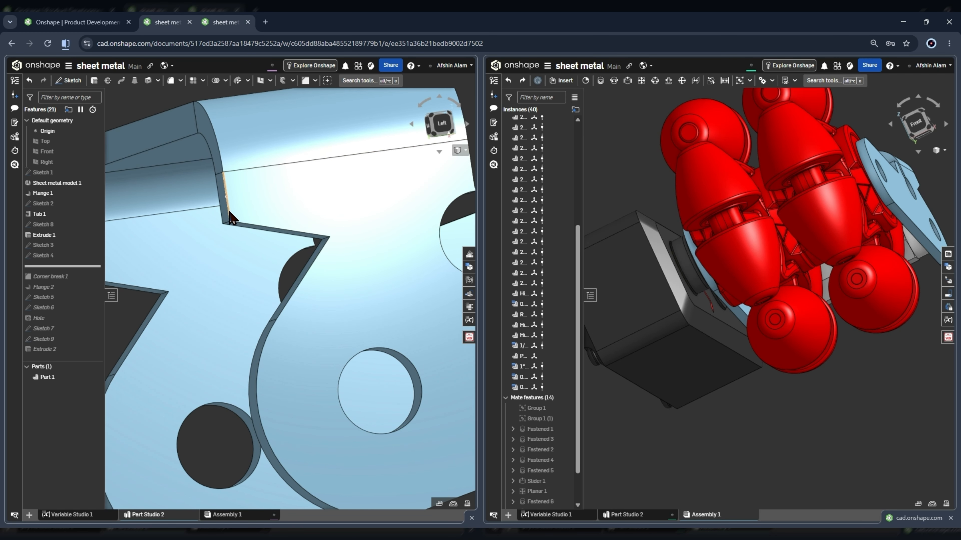
scroll(257, 233, "down", 3)
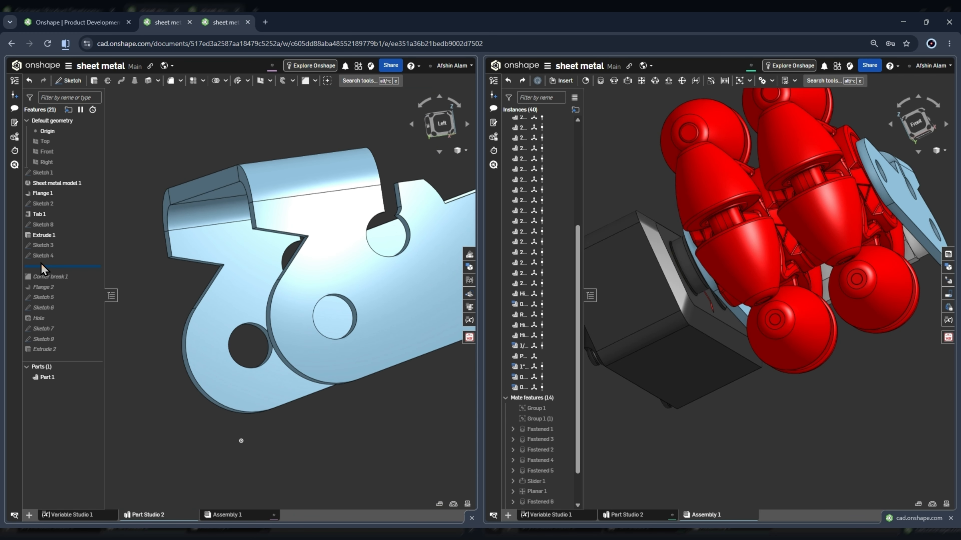
Roll the history forward past Corner break 1 again and inspect the rounded arm edges beside the bend.
left_click_drag(57, 267, 65, 275)
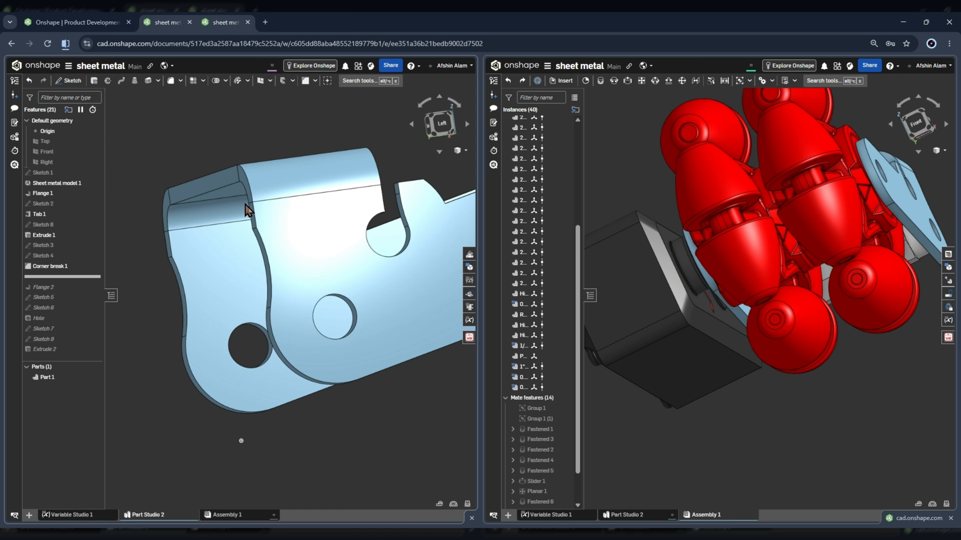
scroll(350, 215, "up", 3)
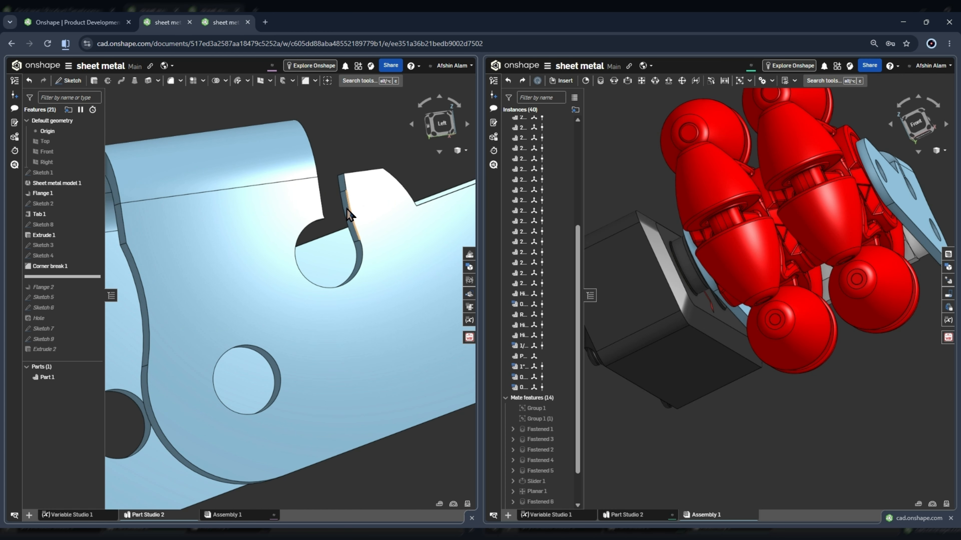
scroll(345, 198, "up", 3)
mouse_move(344, 197)
right_mouse_down()
mouse_move(343, 207)
mouse_move(349, 201)
right_mouse_up()
scroll(352, 205, "down", 4)
right_click(321, 202)
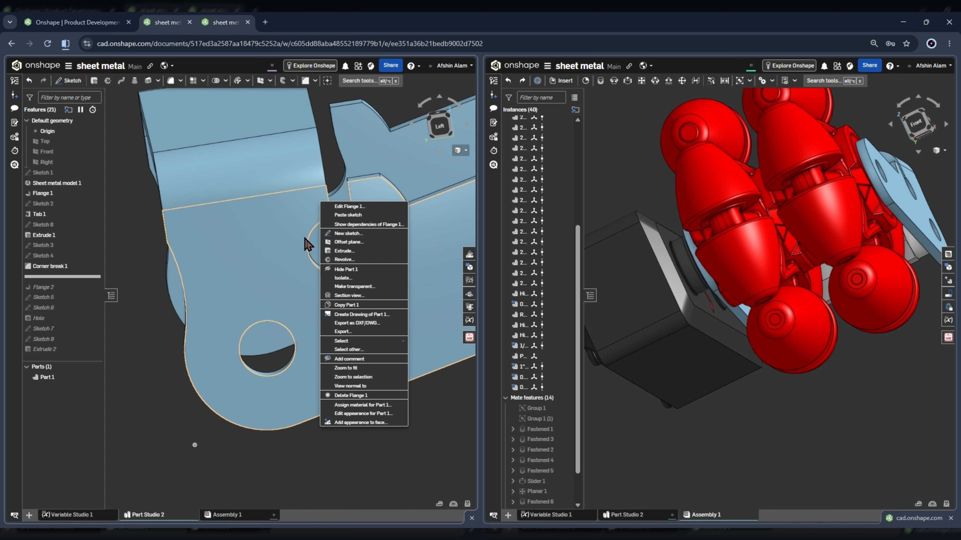
left_click(138, 263)
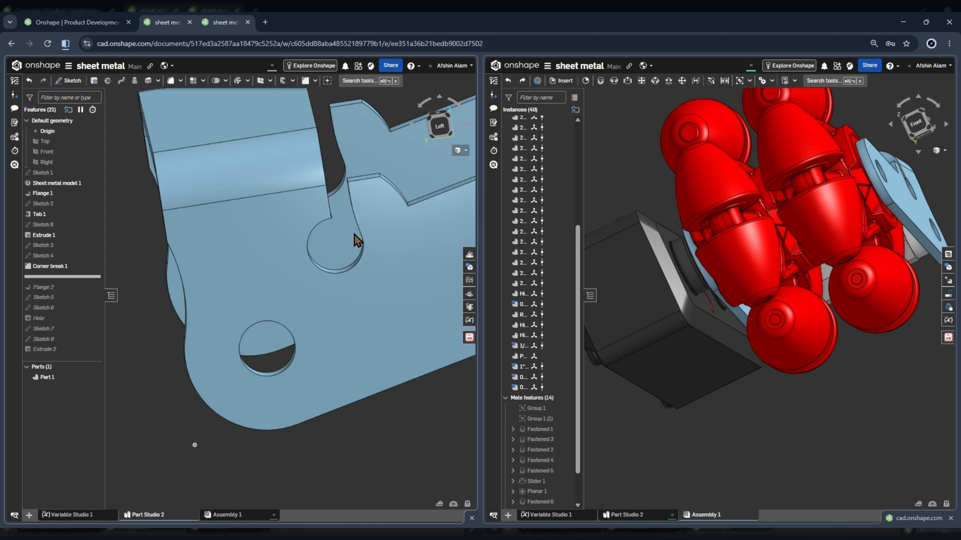
Examine the narrow slot and round relief cut between the bracket's bend and the arm's raised tab from several angles.
scroll(365, 250, "down", 2)
scroll(345, 226, "up", 8)
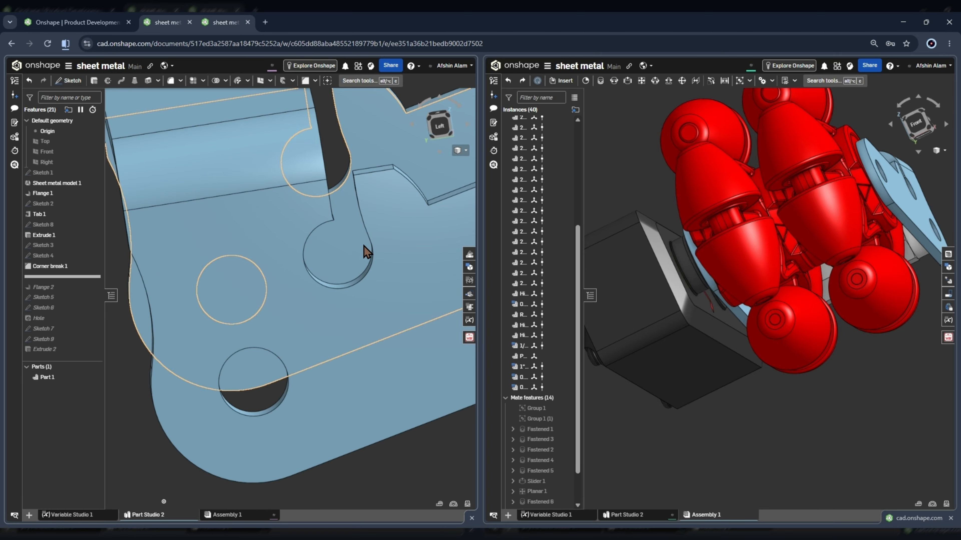
scroll(355, 177, "down", 6)
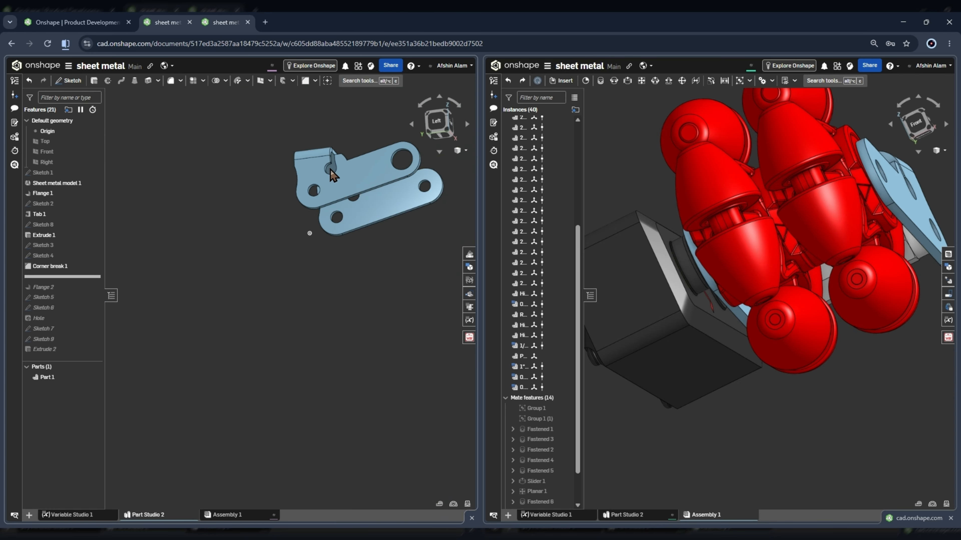
scroll(330, 169, "up", 8)
right_click_drag(389, 166, 344, 165)
scroll(289, 231, "down", 2)
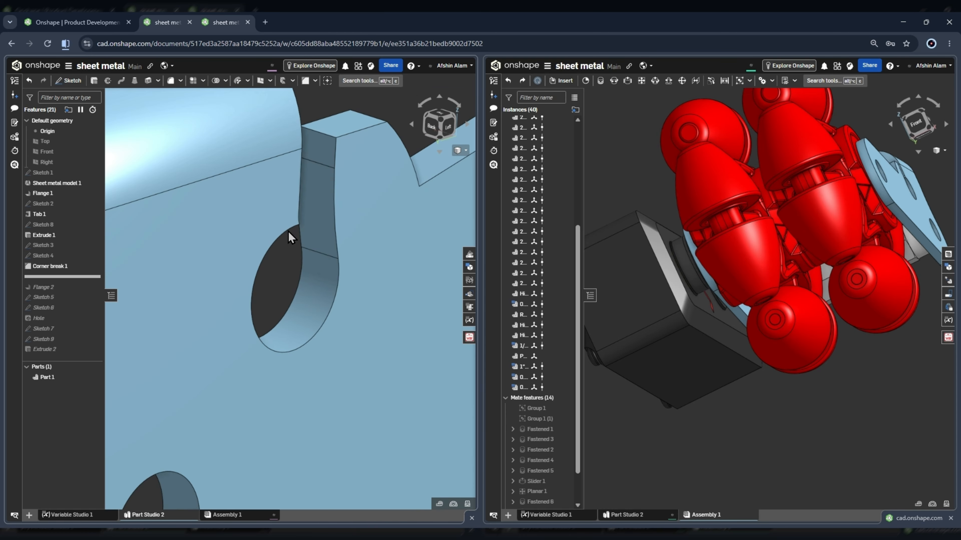
scroll(335, 183, "down", 5)
right_click_drag(280, 165, 357, 178)
scroll(310, 162, "up", 4)
scroll(366, 240, "down", 4)
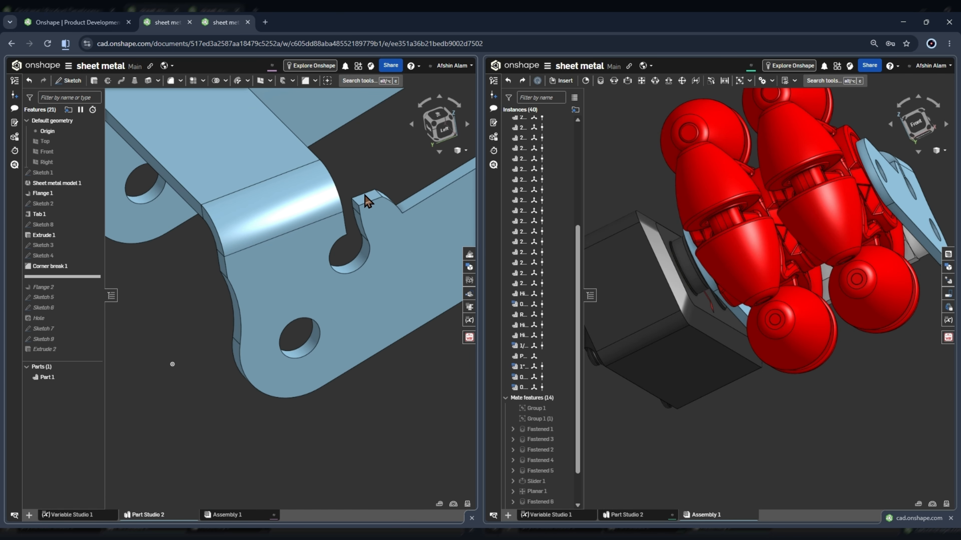
scroll(377, 193, "up", 2)
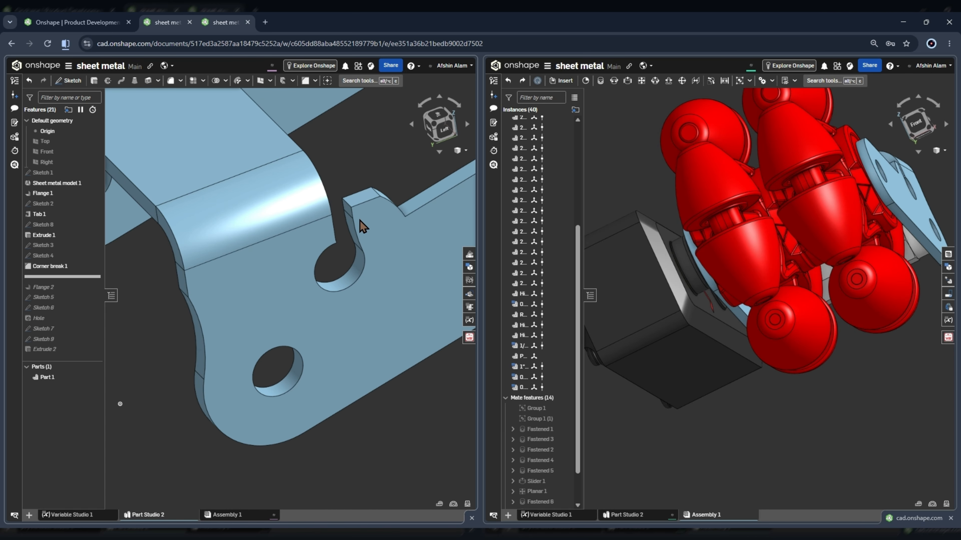
Examine the relief cut beside the bend up close, and compare the bracket's arms with the wheel and gearbox assembly.
scroll(360, 221, "up", 3)
scroll(264, 185, "down", 5)
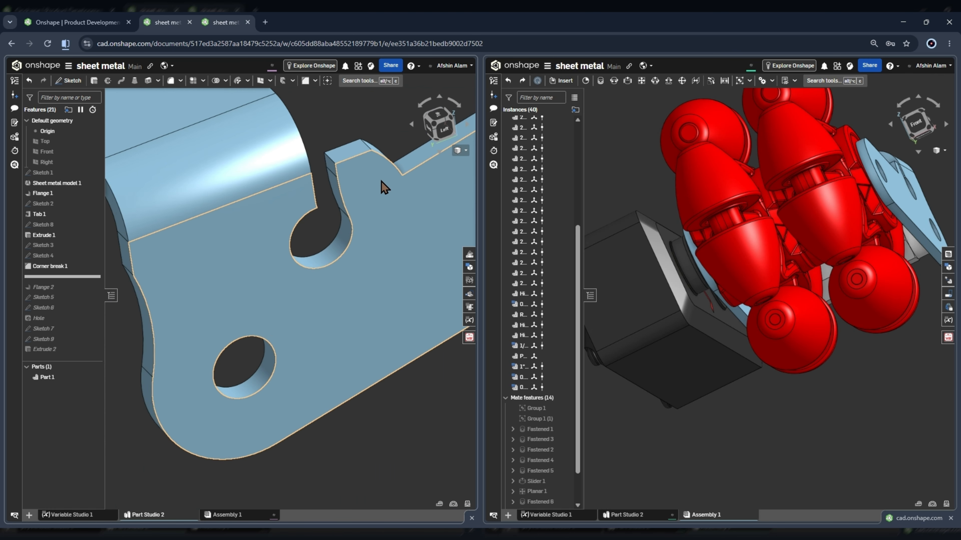
right_click_drag(381, 181, 373, 213)
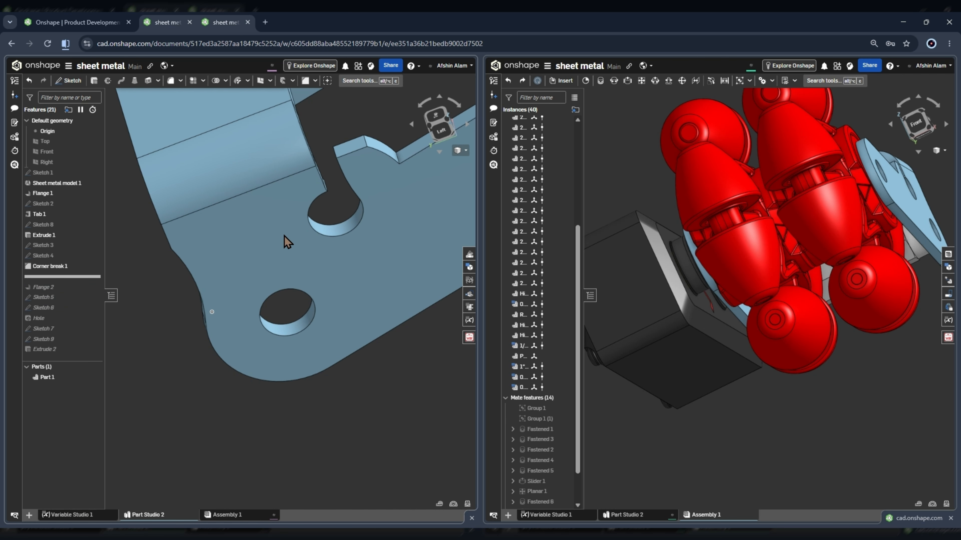
right_click_drag(284, 236, 324, 209)
scroll(324, 209, "down", 4)
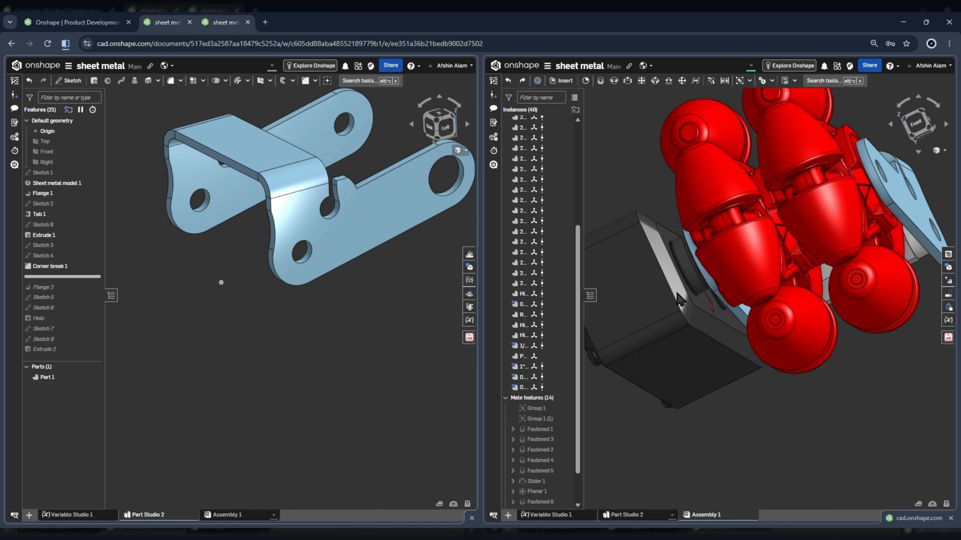
scroll(740, 309, "up", 5)
scroll(734, 307, "down", 8)
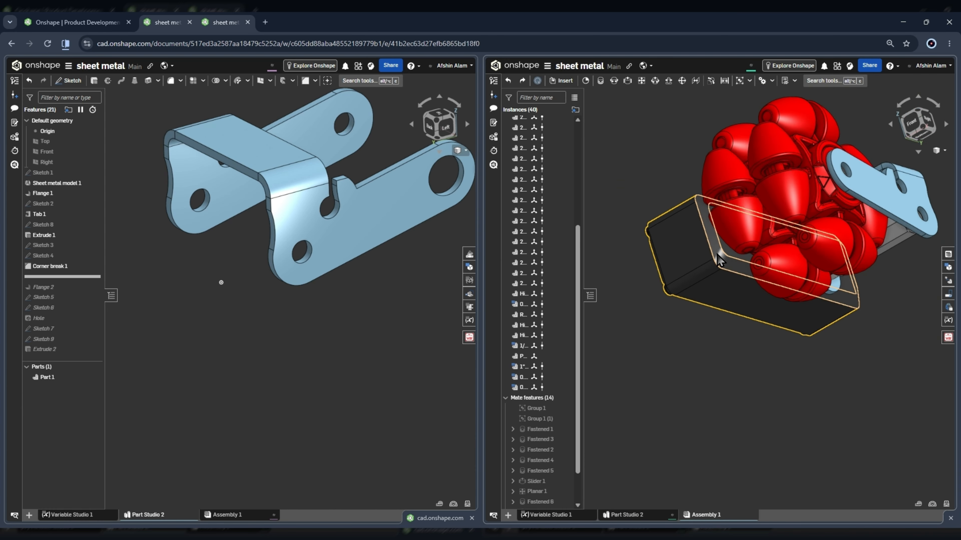
Roll the history forward to include Flange 2 and inspect the upright mounting plate from several angles.
mouse_move(57, 277)
left_mouse_down()
mouse_move(57, 299)
mouse_move(57, 287)
left_mouse_up()
scroll(269, 281, "down", 4)
scroll(245, 205, "up", 5)
right_click_drag(266, 206, 233, 198)
scroll(233, 198, "down", 4)
scroll(287, 263, "down", 4)
scroll(262, 226, "up", 4)
scroll(265, 232, "down", 3)
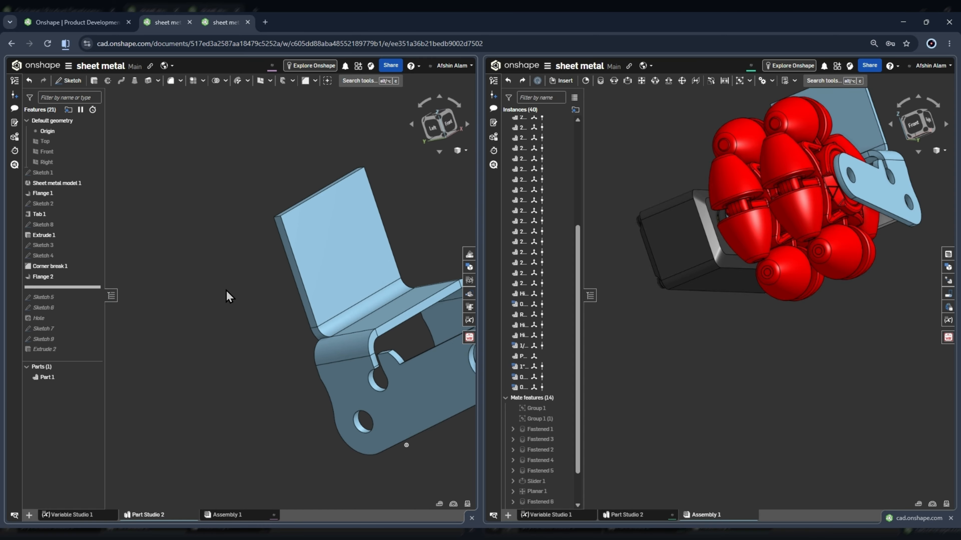
scroll(227, 291, "down", 4)
scroll(302, 284, "up", 3)
right_click_drag(287, 280, 253, 318)
scroll(316, 286, "up", 3)
right_click_drag(318, 286, 291, 271)
scroll(261, 248, "down", 4)
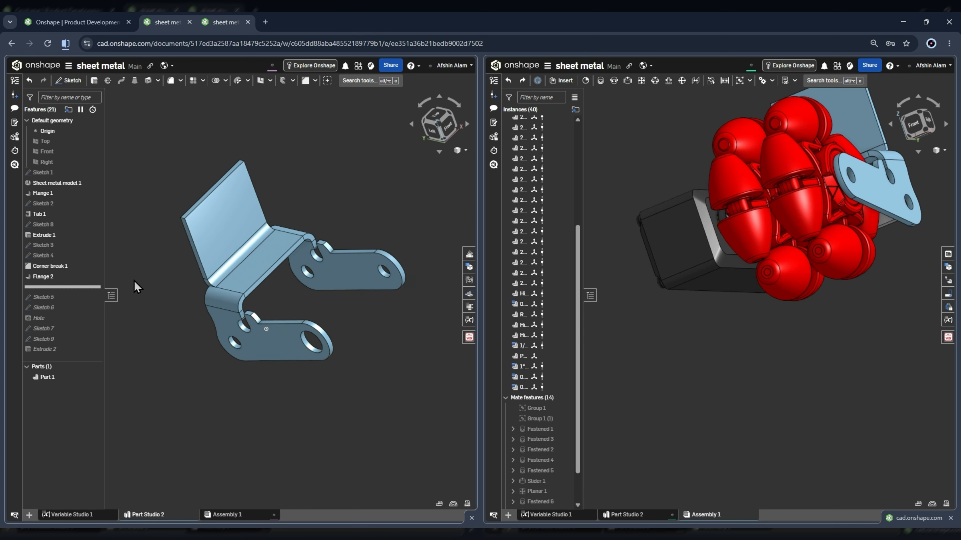
Open Flange 2 for editing and review the variables driving its distance and bend angle.
double_click(56, 278)
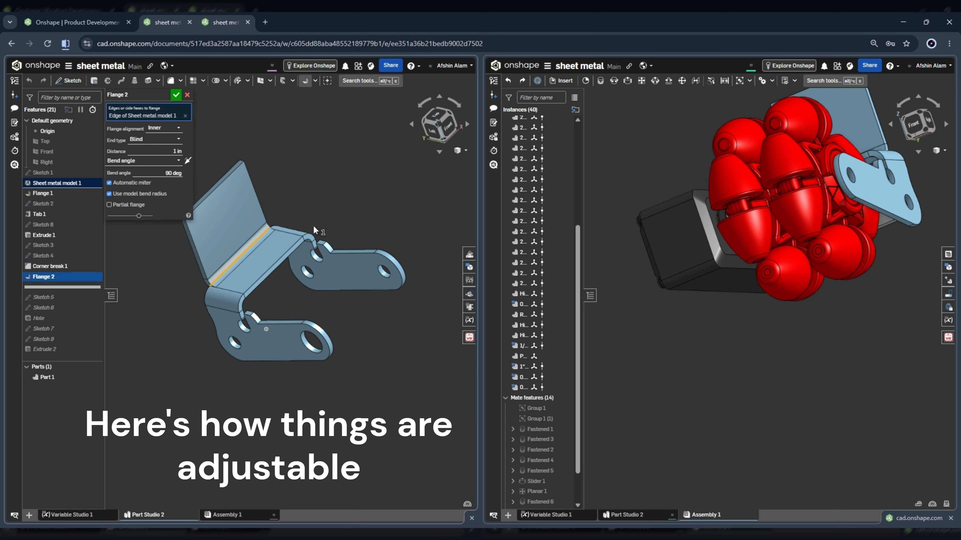
left_click(159, 172)
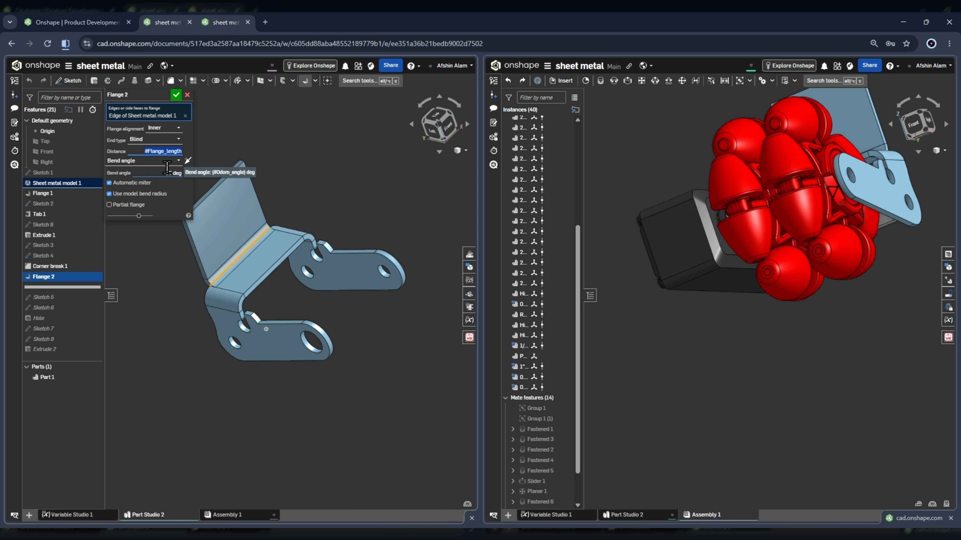
left_click(152, 152)
left_click(280, 153)
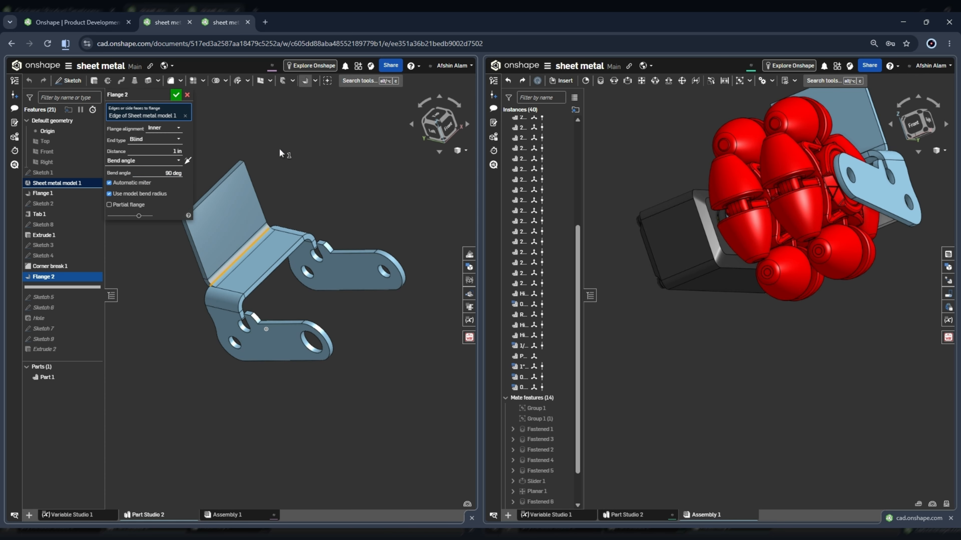
scroll(302, 190, "down", 3)
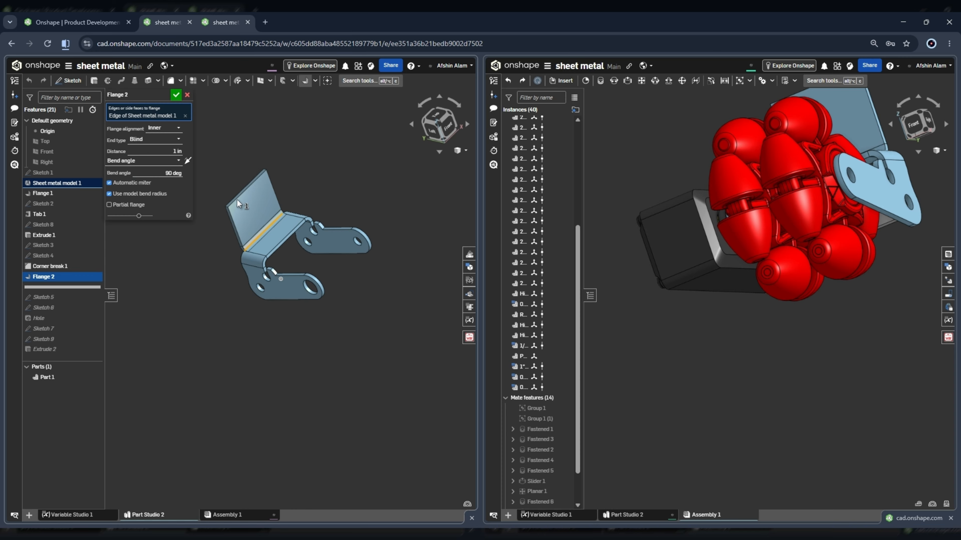
left_click(154, 172)
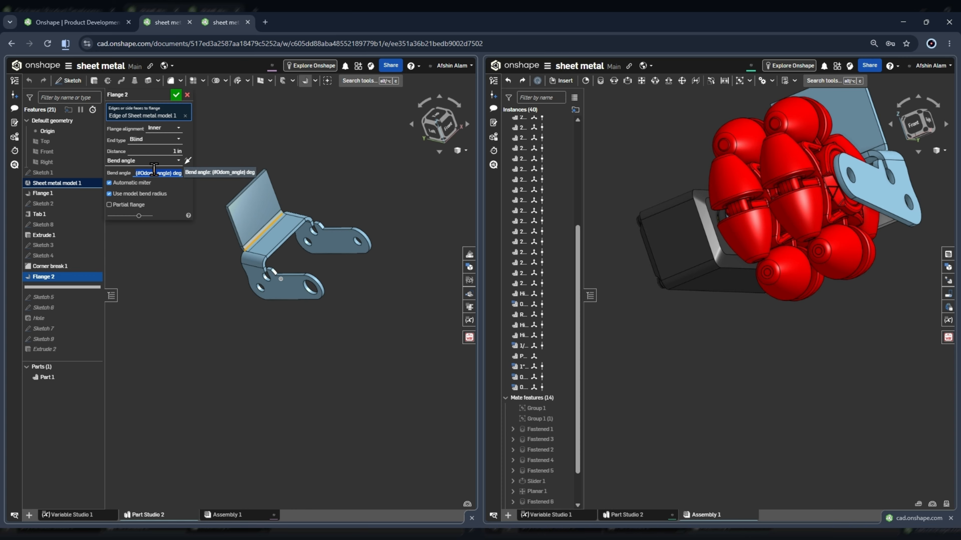
left_click(285, 181)
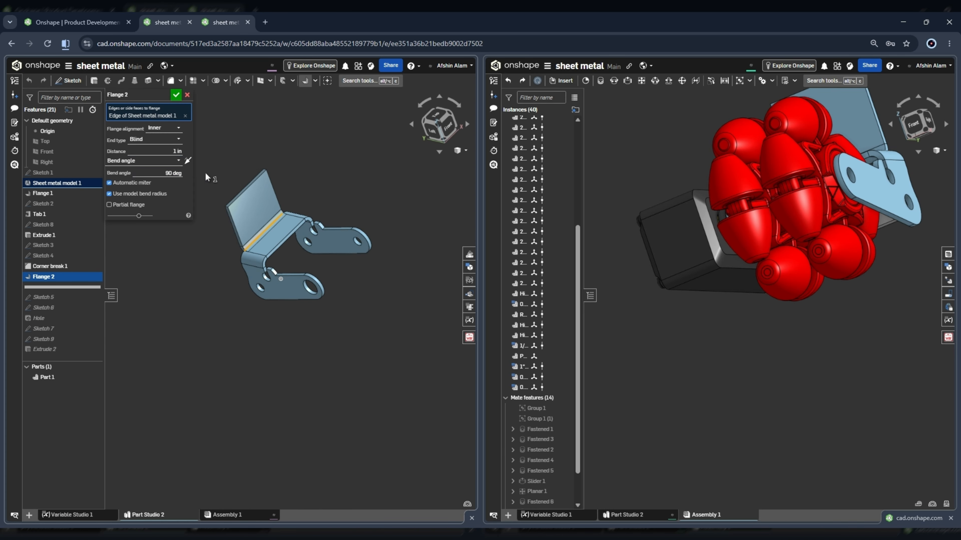
scroll(233, 221, "up", 3)
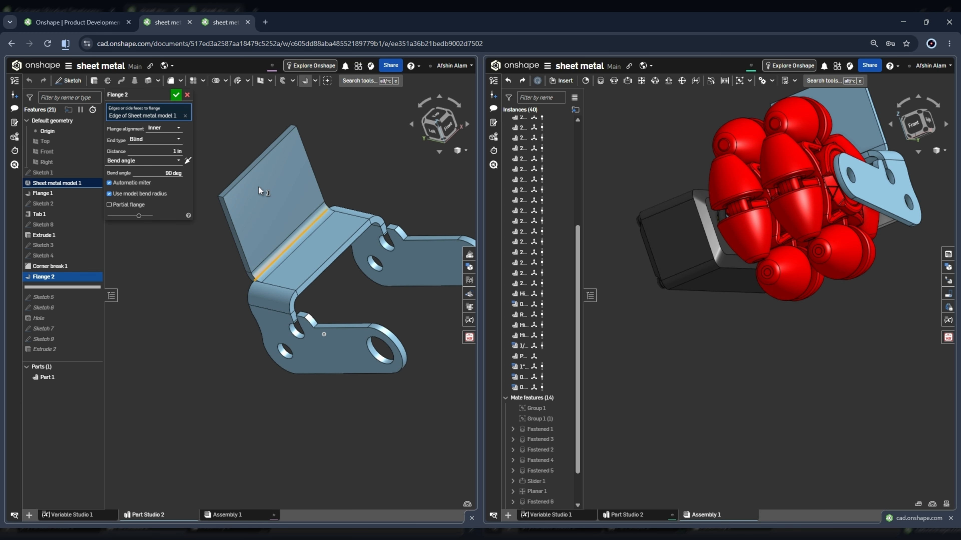
left_click(177, 94)
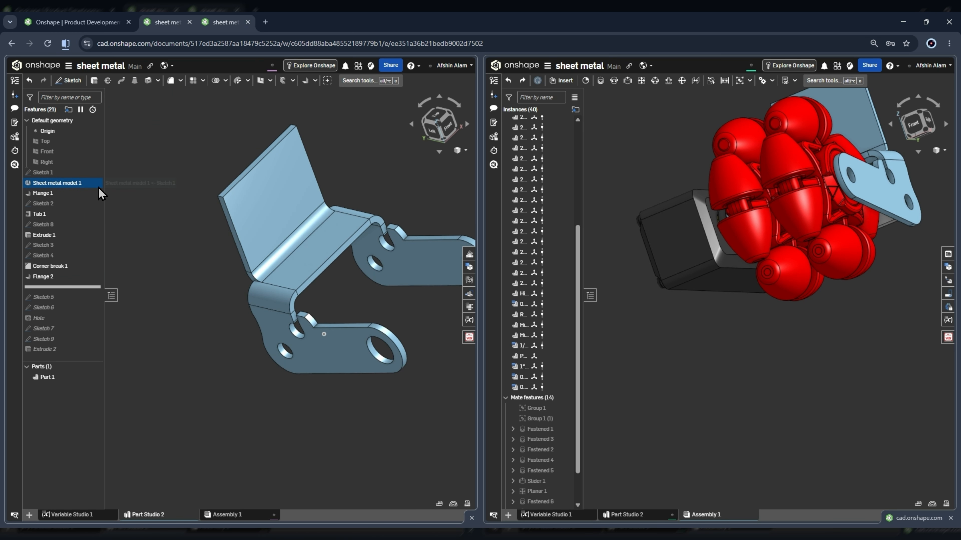
Roll the history forward to include Sketch 5 and review the sketch on the Flange 2 face.
left_click(55, 298)
left_click_drag(56, 288, 60, 303)
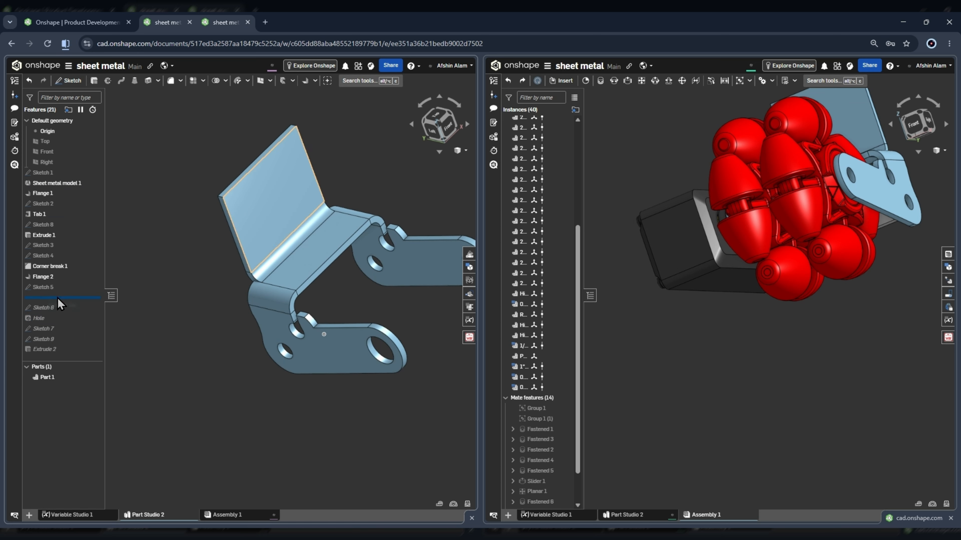
double_click(57, 287)
scroll(285, 258, "down", 3)
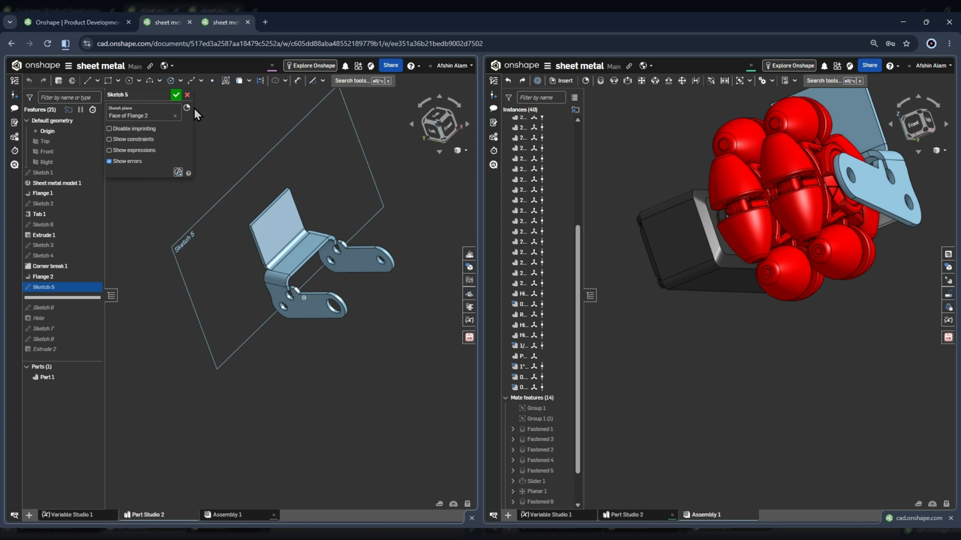
left_click(176, 94)
Roll the history forward to include Sketch 6 and review the dimensioned hole layout on the upright plate.
left_click_drag(61, 299, 61, 314)
left_click(55, 287)
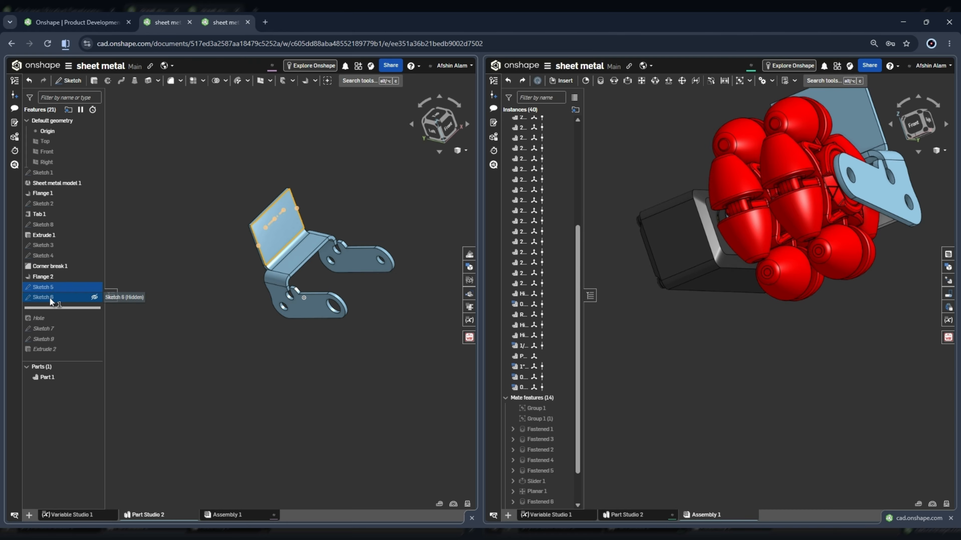
double_click(53, 296)
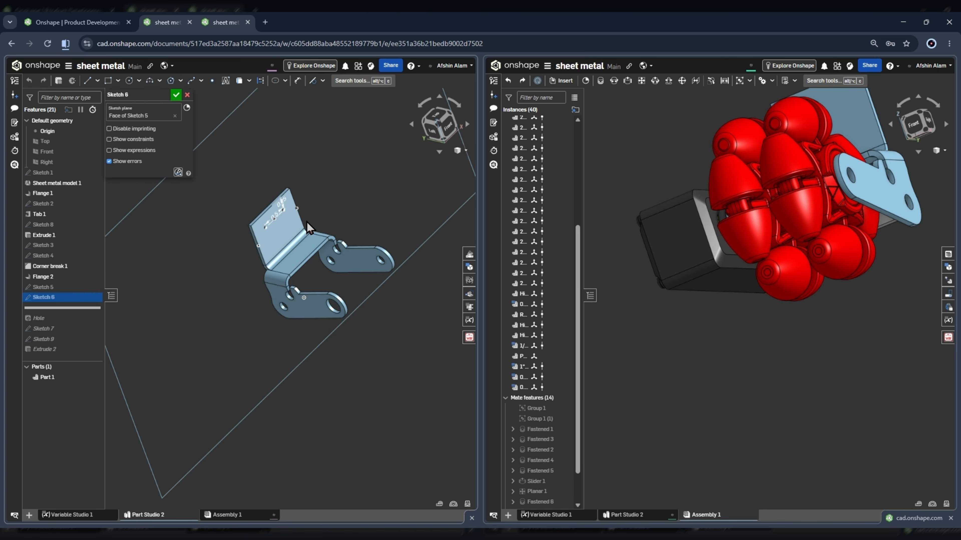
scroll(307, 222, "up", 5)
right_click_drag(258, 212, 227, 217)
scroll(322, 224, "down", 3)
scroll(435, 240, "down", 3)
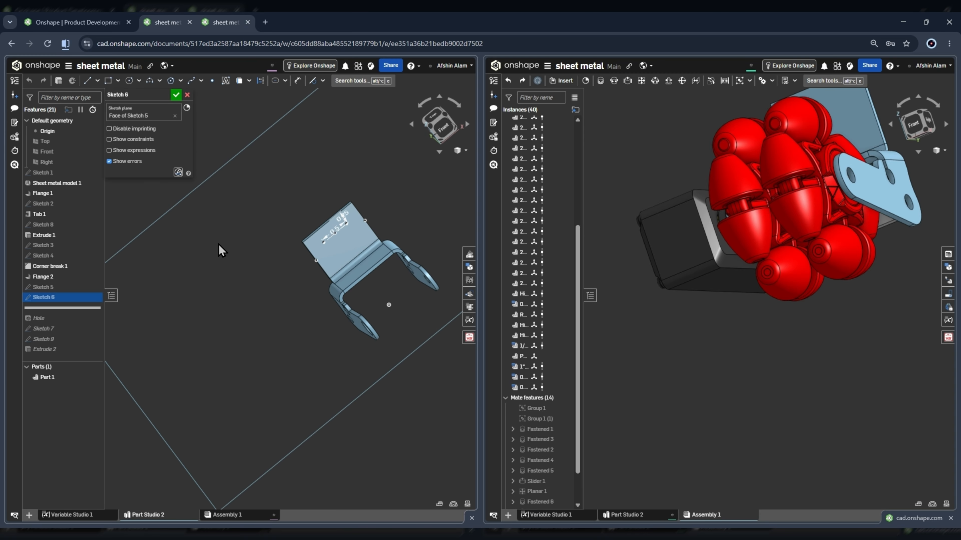
scroll(401, 197, "up", 5)
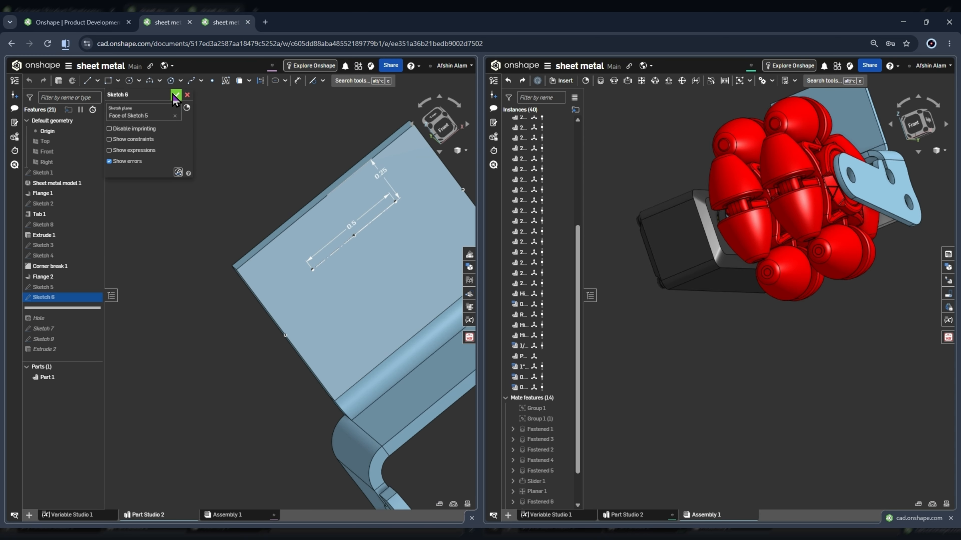
left_click(176, 96)
Roll the history forward to include the Hole feature and inspect the two through holes in the upright plate.
left_click(46, 318)
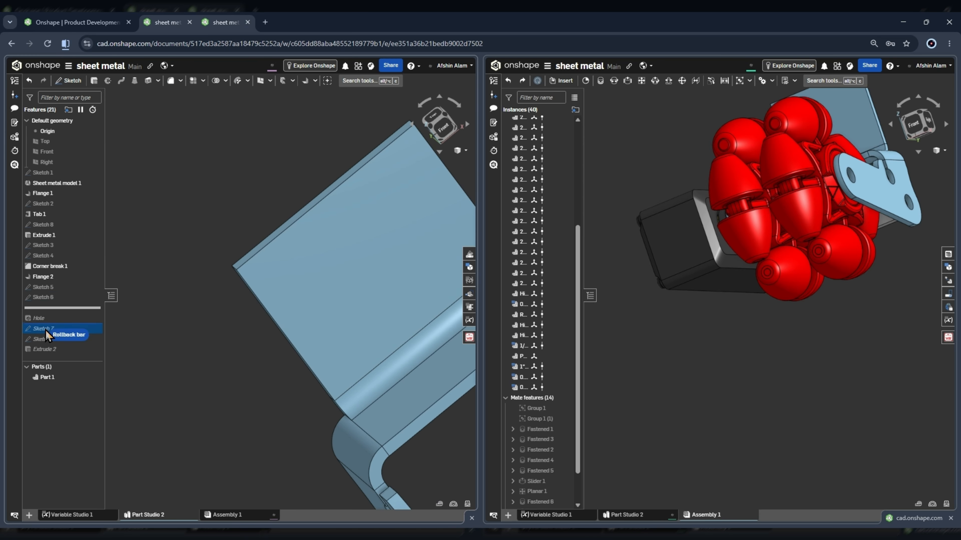
left_click_drag(48, 323, 49, 323)
scroll(261, 232, "down", 2)
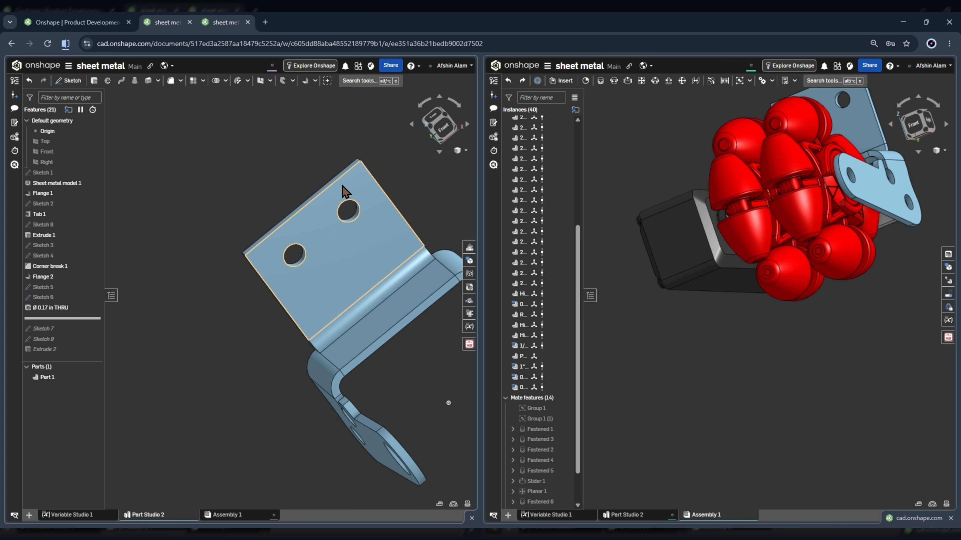
scroll(342, 186, "up", 2)
scroll(343, 203, "down", 3)
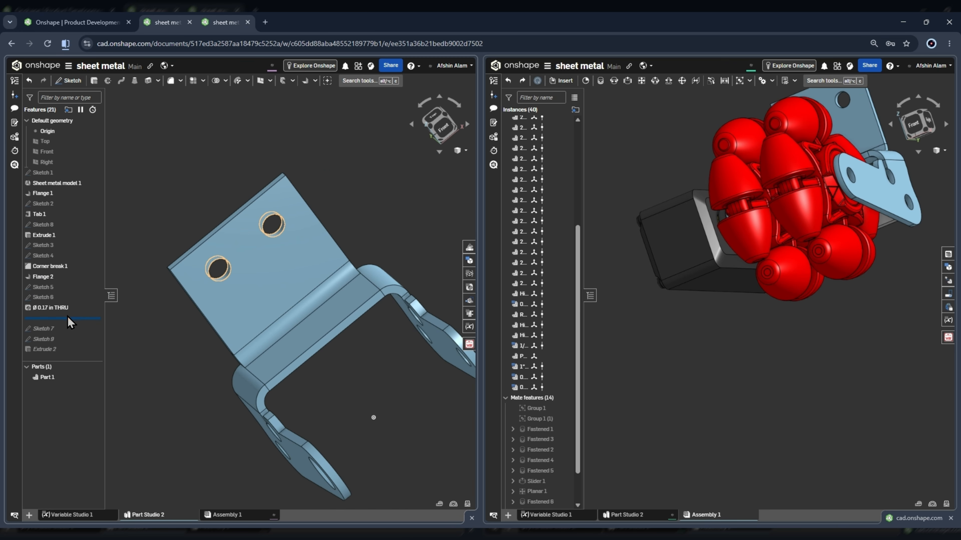
Roll the history forward to include Sketch 7 and review its plane on the Flange 1 face.
left_click_drag(58, 334, 58, 333)
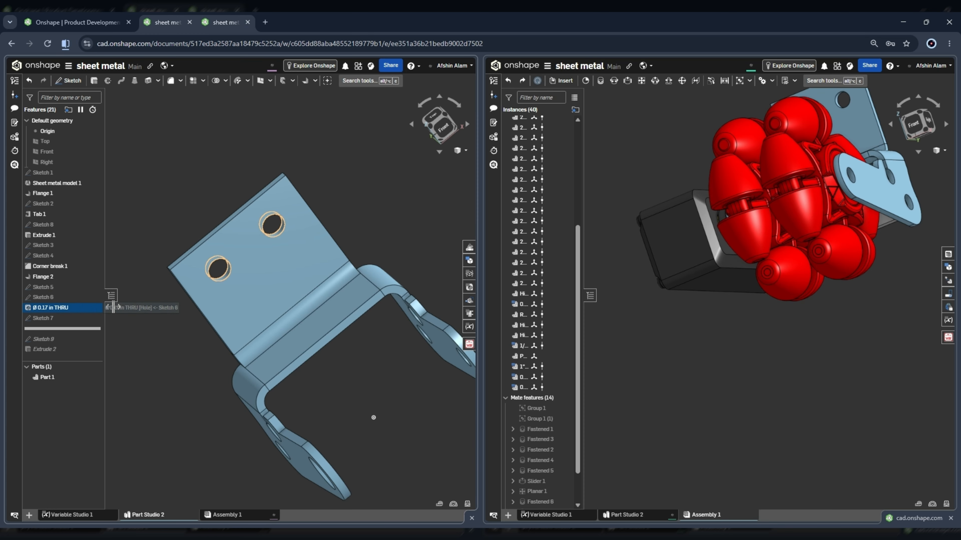
double_click(56, 319)
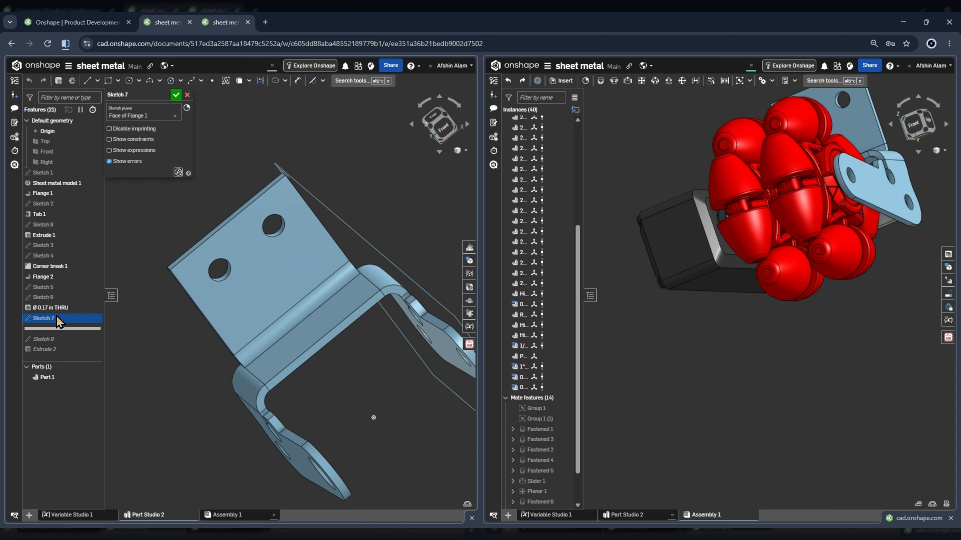
scroll(334, 293, "down", 3)
scroll(333, 253, "up", 3)
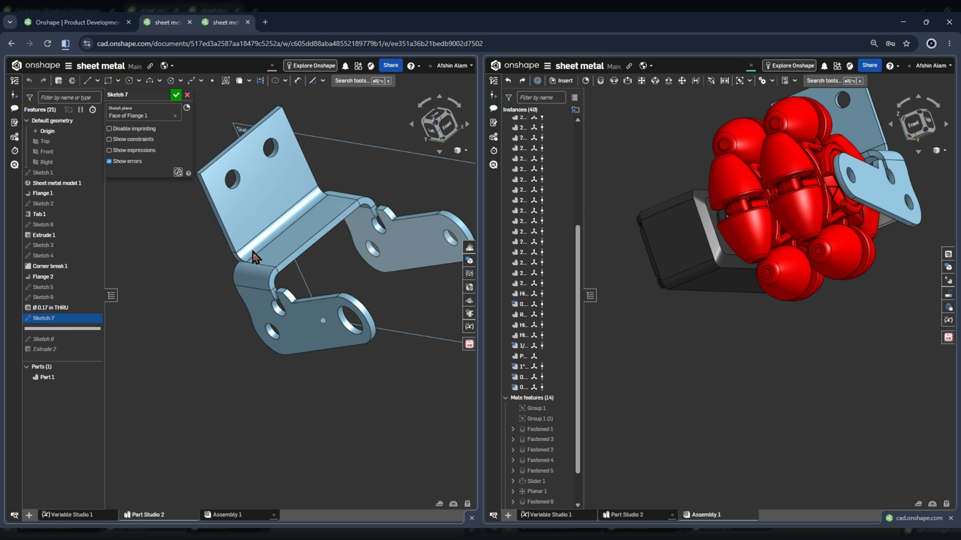
scroll(364, 271, "up", 3)
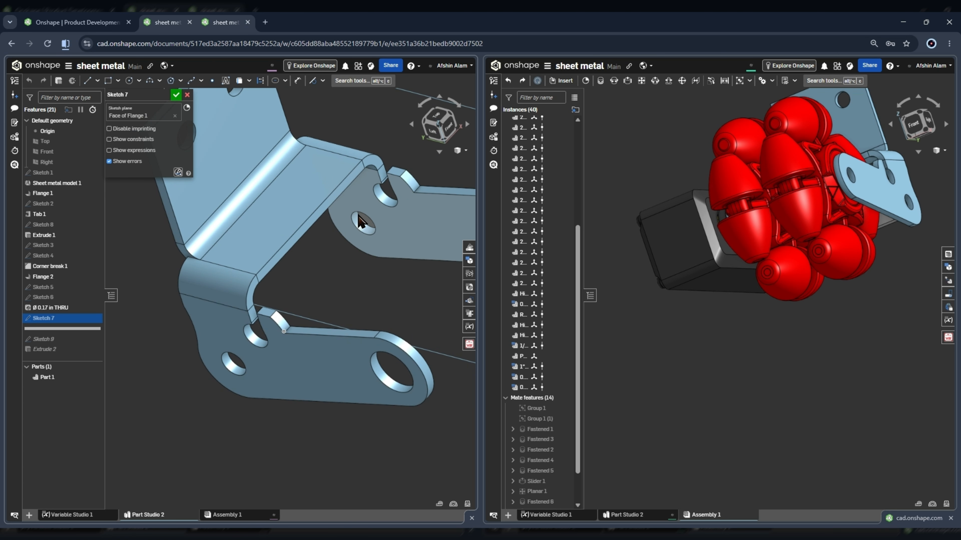
scroll(374, 225, "down", 5)
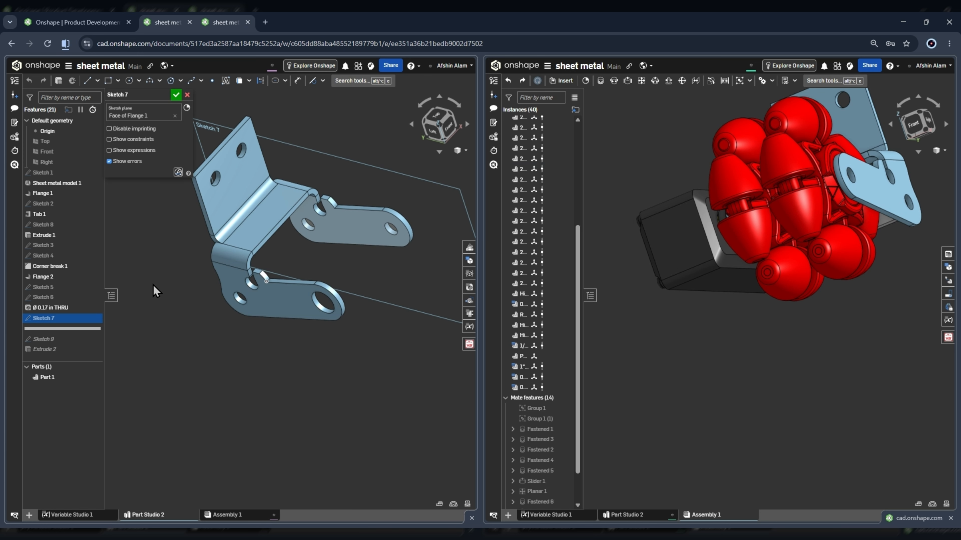
left_click(176, 95)
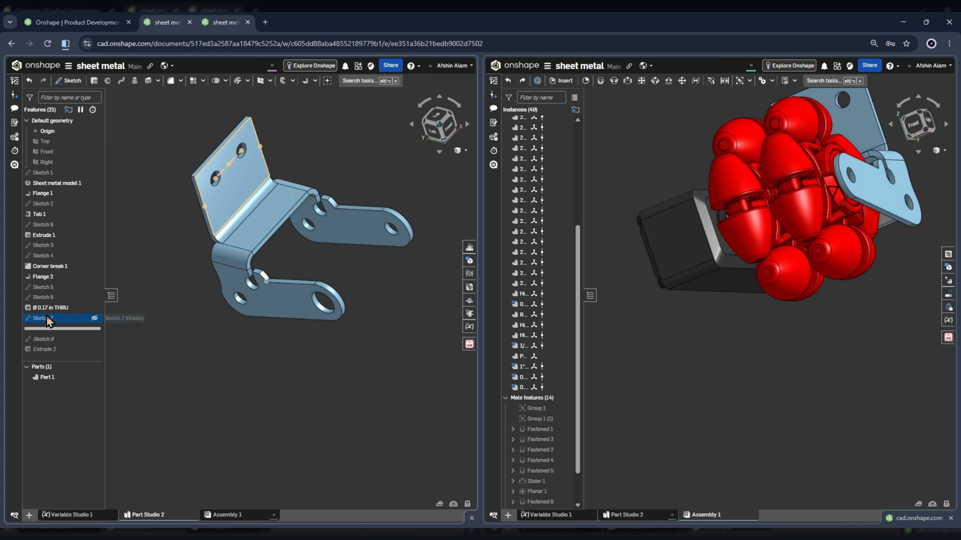
Roll the history forward to the end, including Extrude 2, and inspect the rectangular slot cut between the bends.
mouse_move(47, 328)
left_mouse_down()
mouse_move(45, 346)
mouse_move(57, 354)
left_mouse_up()
scroll(265, 212, "up", 5)
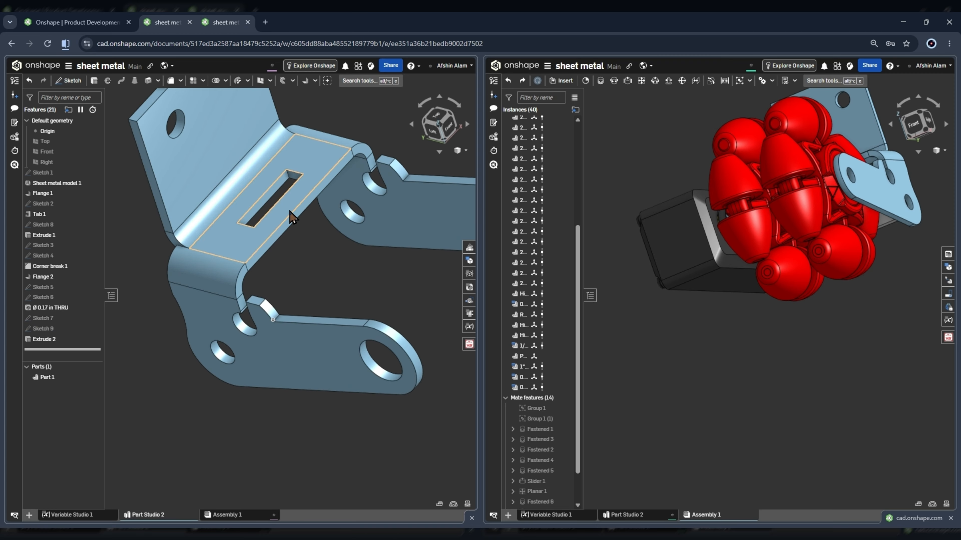
scroll(260, 211, "up", 5)
scroll(280, 206, "down", 3)
right_click_drag(318, 167, 245, 392)
scroll(278, 365, "up", 5)
scroll(286, 315, "down", 5)
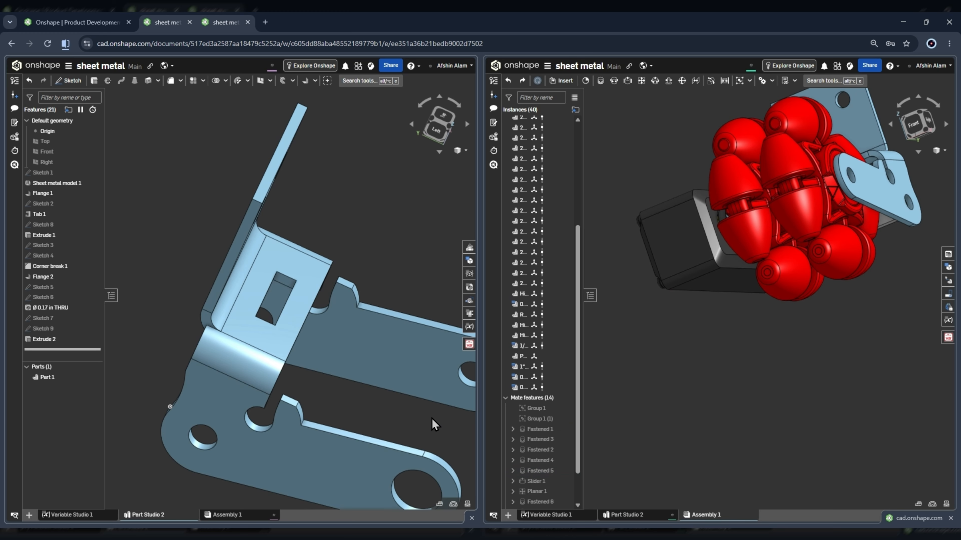
right_click_drag(303, 303, 307, 244)
scroll(332, 262, "down", 5)
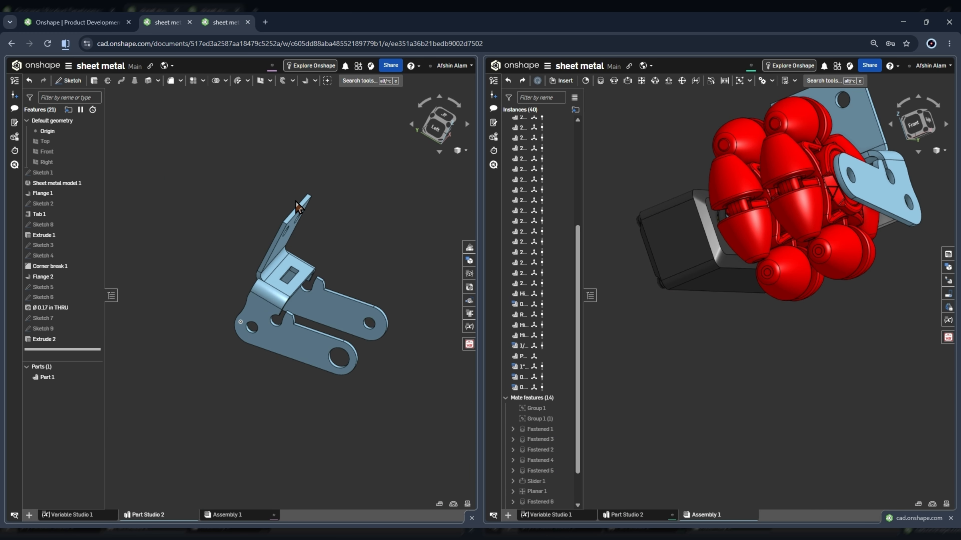
Examine how the finished bracket sits on the wheel and gearbox assembly from the side and the front.
scroll(298, 206, "down", 3)
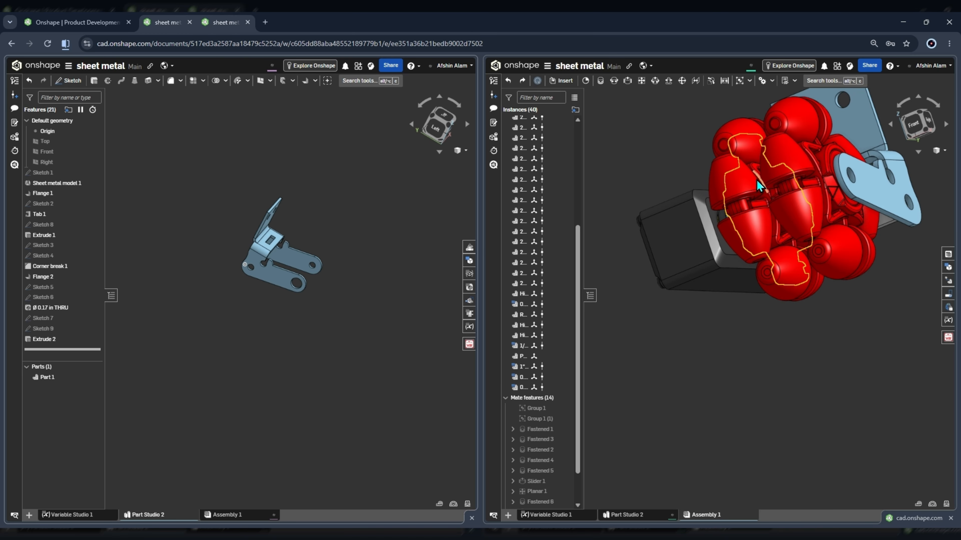
right_click_drag(759, 185, 697, 201)
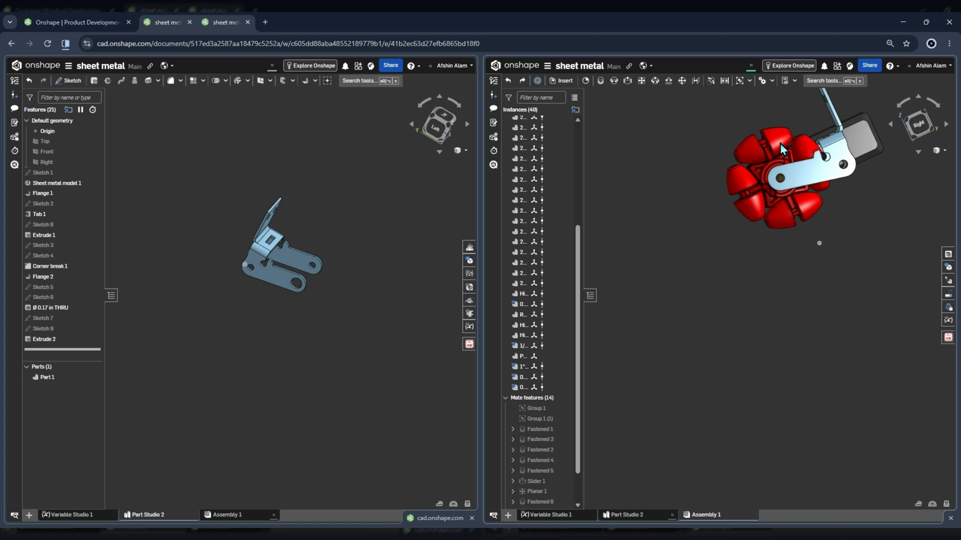
right_click_drag(782, 148, 806, 171)
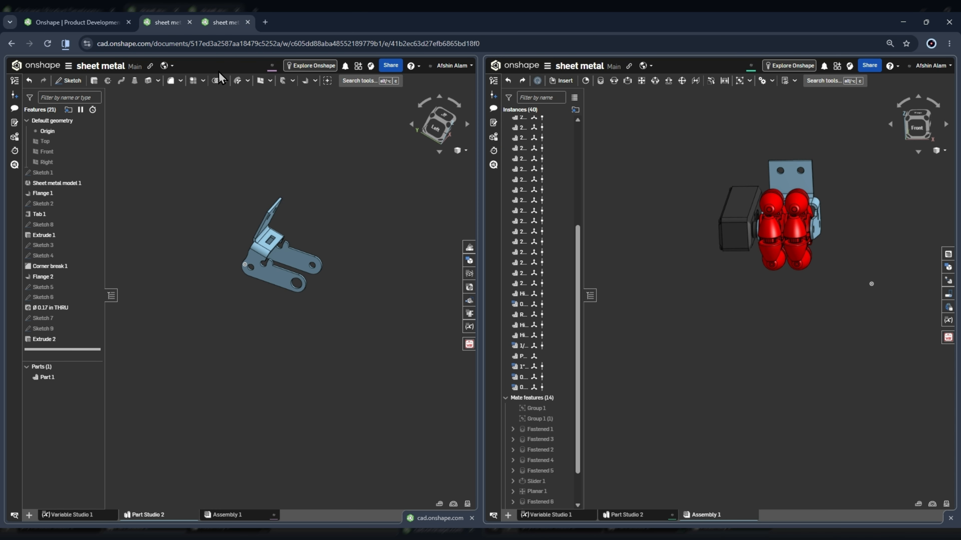
Examine the bracket, wheel and gearbox assembly in a full-width view from an angled front direction.
left_click(323, 99)
scroll(468, 295, "down", 4)
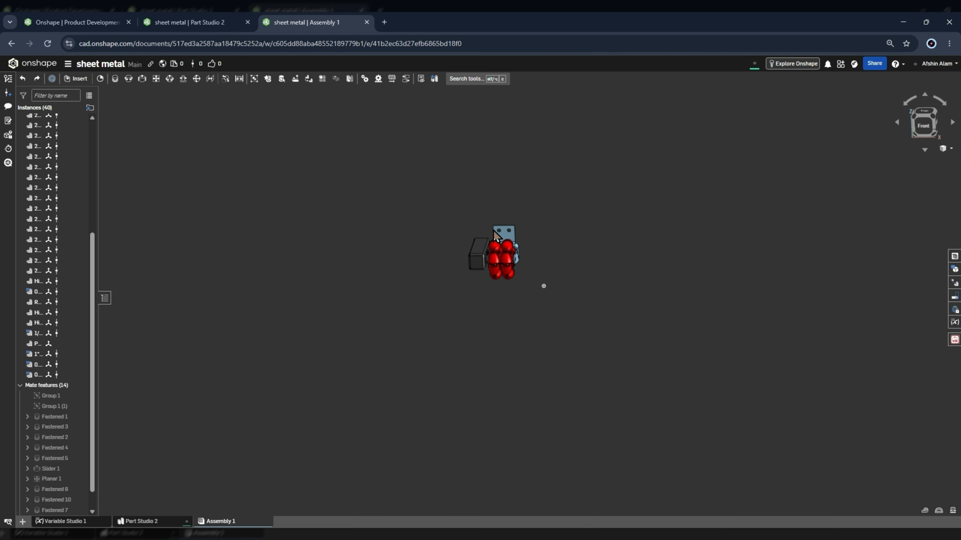
scroll(493, 231, "up", 4)
scroll(553, 235, "up", 4)
mouse_move(581, 242)
right_mouse_down()
mouse_move(558, 234)
mouse_move(590, 254)
right_mouse_up()
scroll(557, 235, "down", 4)
scroll(575, 238, "up", 3)
scroll(596, 236, "down", 3)
scroll(590, 254, "down", 3)
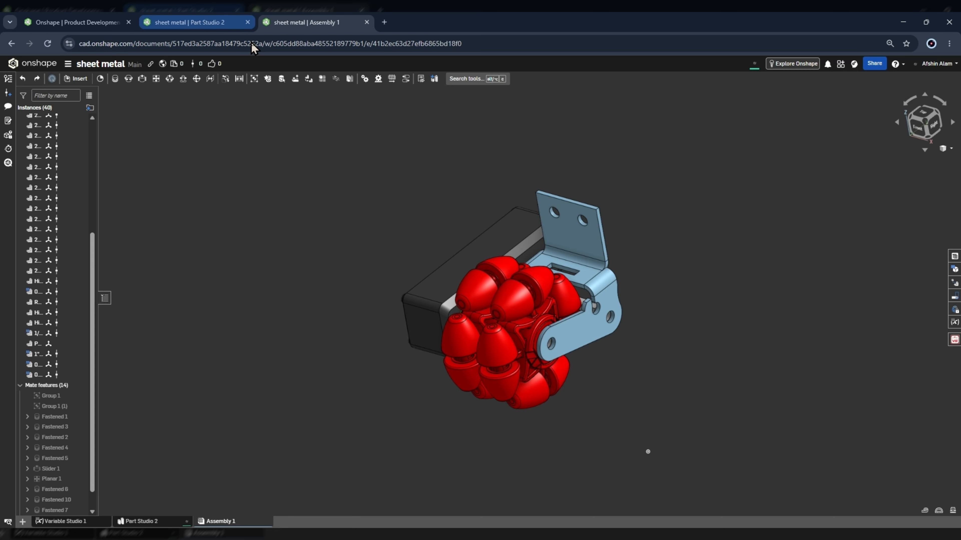
Show Variable Studio 1 beside the assembly, set Flange_length to 4 in and inspect the upright flange on the bracket.
left_click(279, 57)
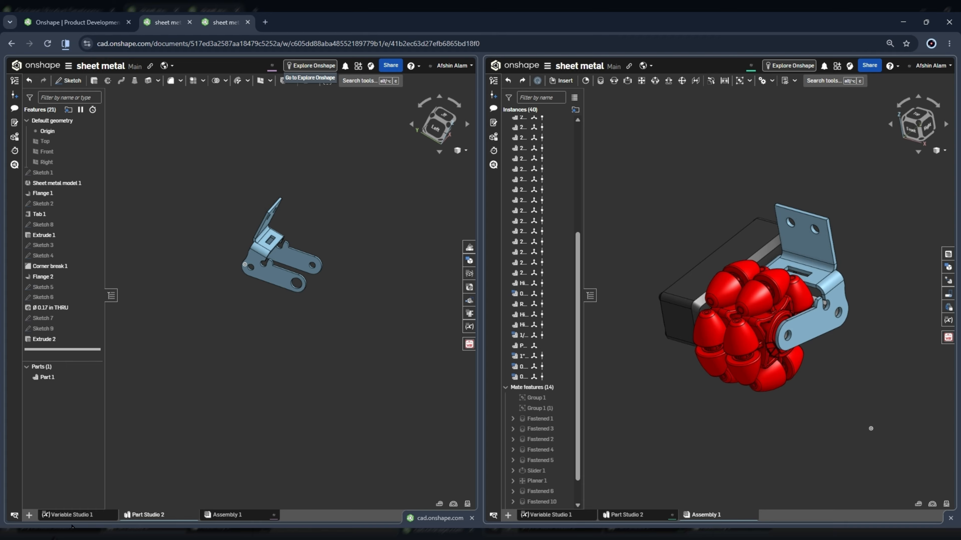
left_click(72, 515)
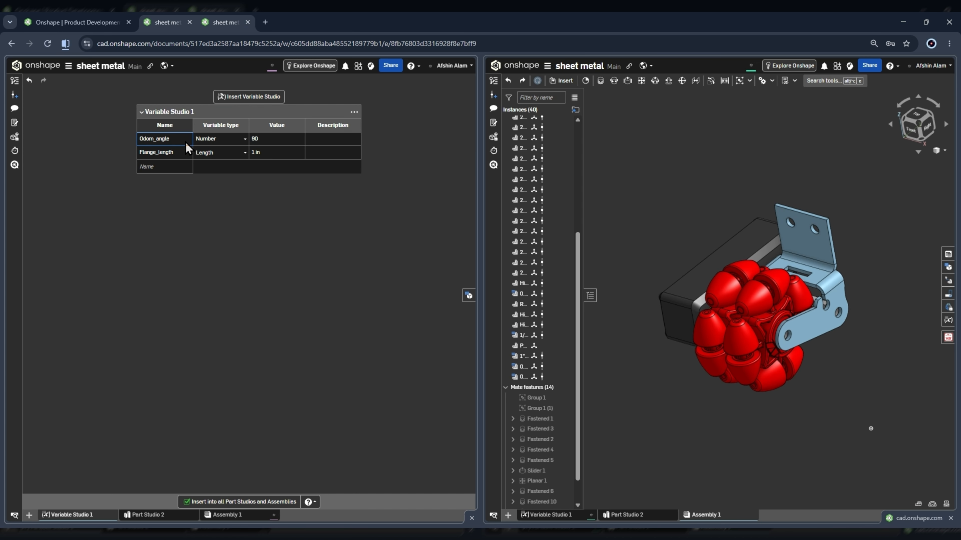
left_click(262, 152)
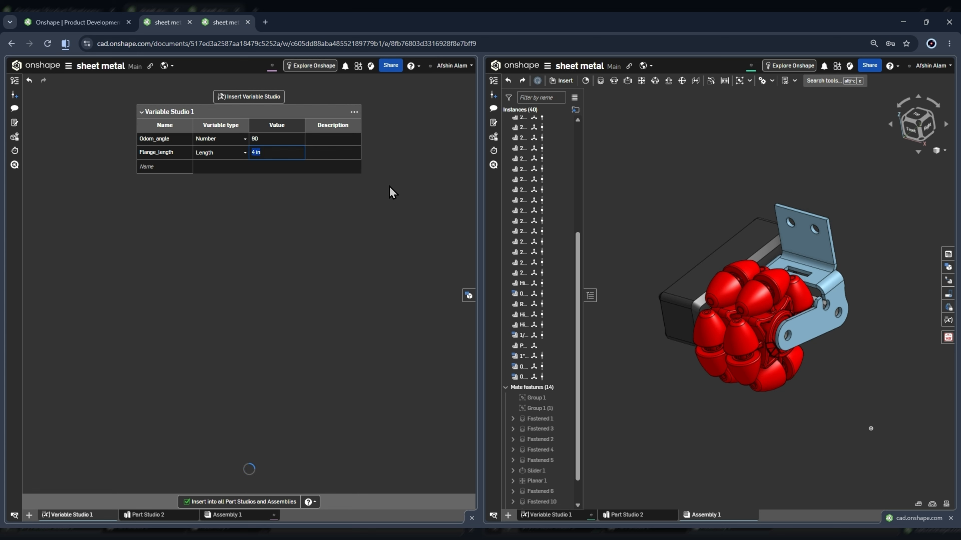
scroll(802, 445, "down", 6)
scroll(797, 377, "up", 4)
right_click_drag(834, 378, 845, 377)
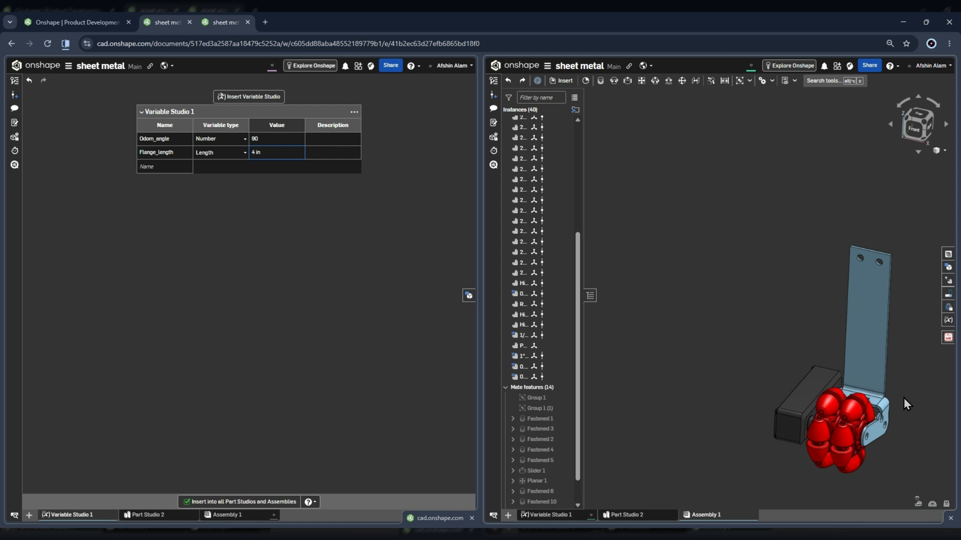
Set Flange_length to 1 in and inspect the bracket in the assembly.
left_click(278, 158)
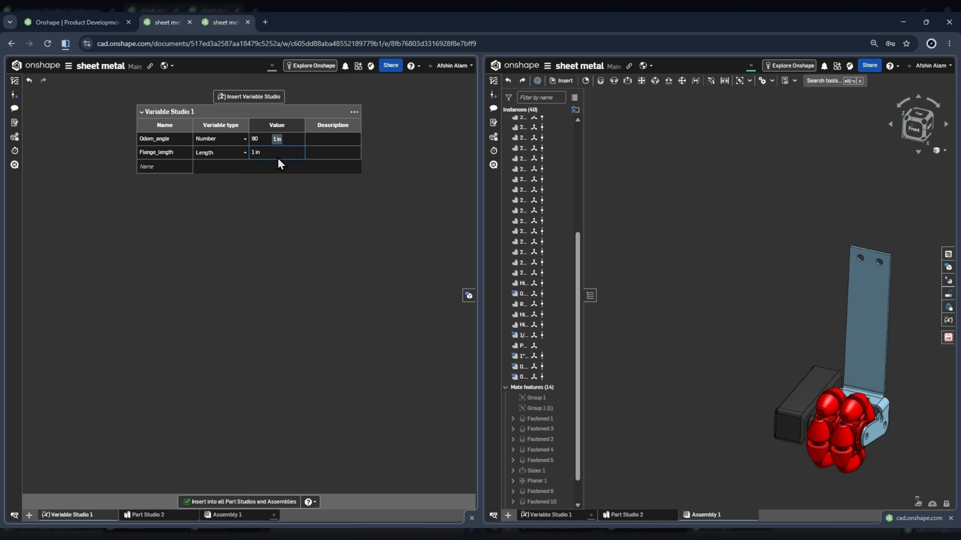
scroll(855, 299, "up", 3)
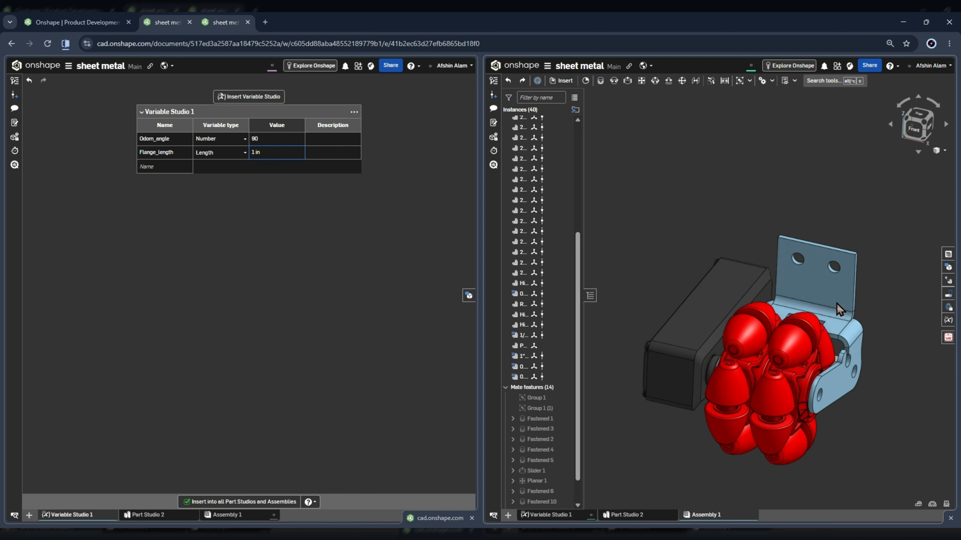
right_click_drag(836, 304, 875, 304)
Set Odom_angle to 45 and examine the flange's tilt from the side of the assembly.
left_click(268, 137)
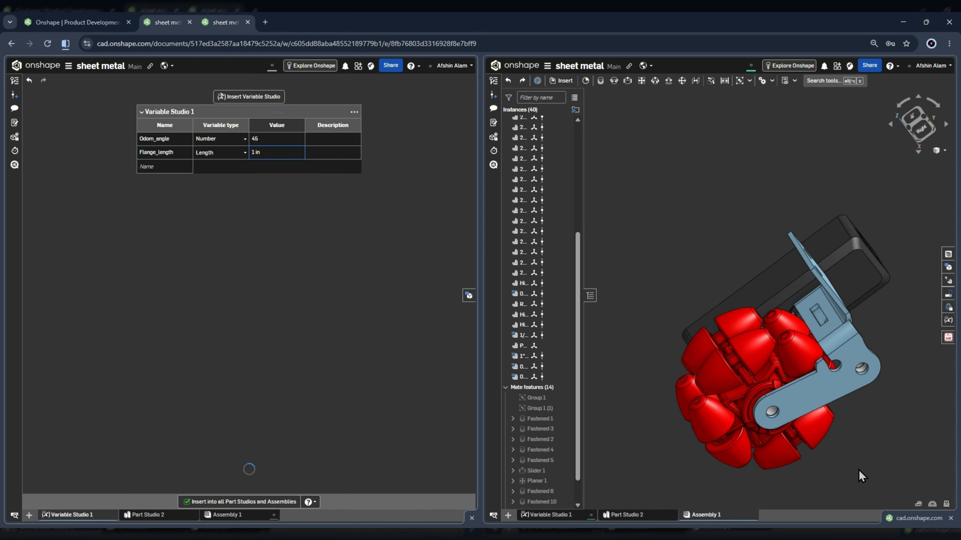
scroll(784, 191, "down", 2)
scroll(824, 236, "up", 2)
right_click_drag(824, 236, 814, 224)
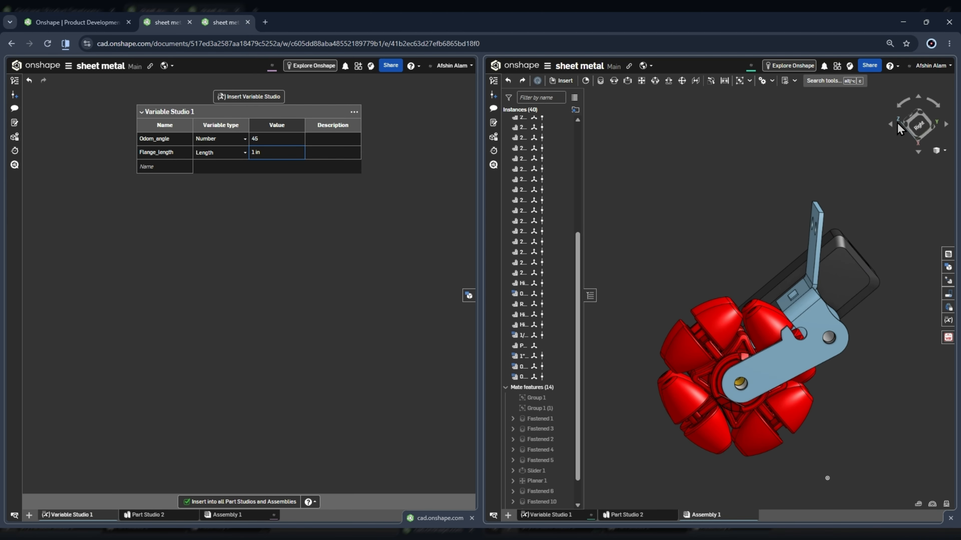
left_click(919, 126)
scroll(759, 188, "down", 4)
mouse_move(852, 192)
right_mouse_down()
mouse_move(855, 160)
mouse_move(868, 197)
right_mouse_up()
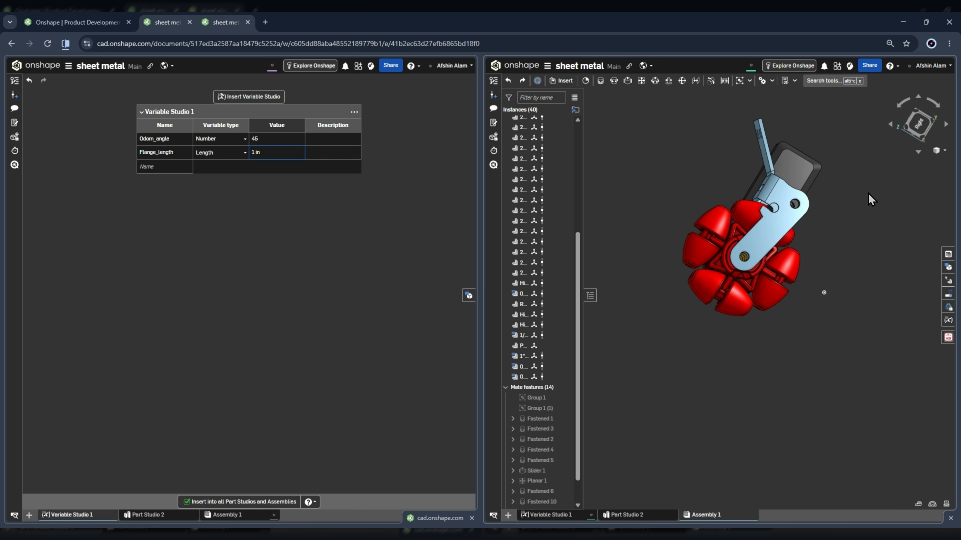
Set Odom_angle to 20 and inspect the flange against the wheel and gearbox.
left_click(278, 145)
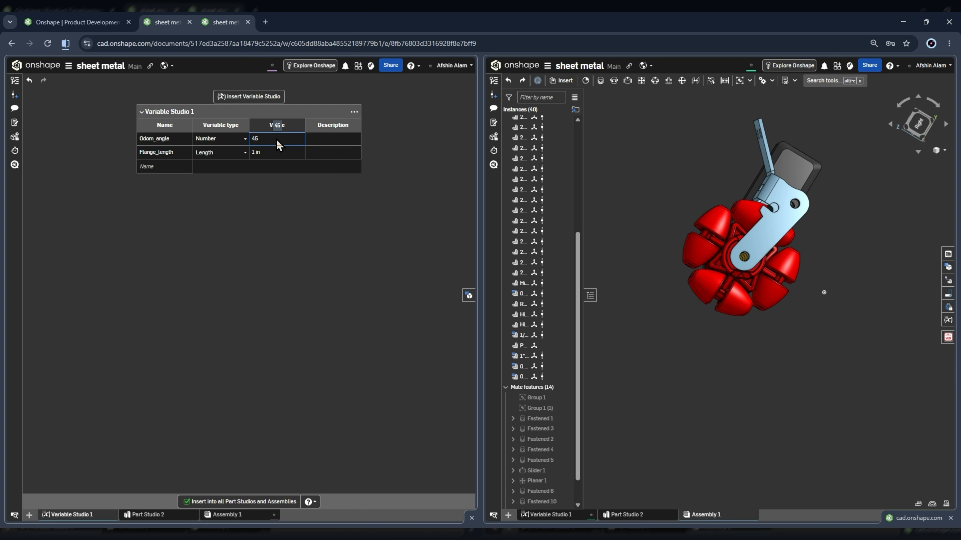
type("20")
key("Return")
right_click_drag(755, 215, 739, 245)
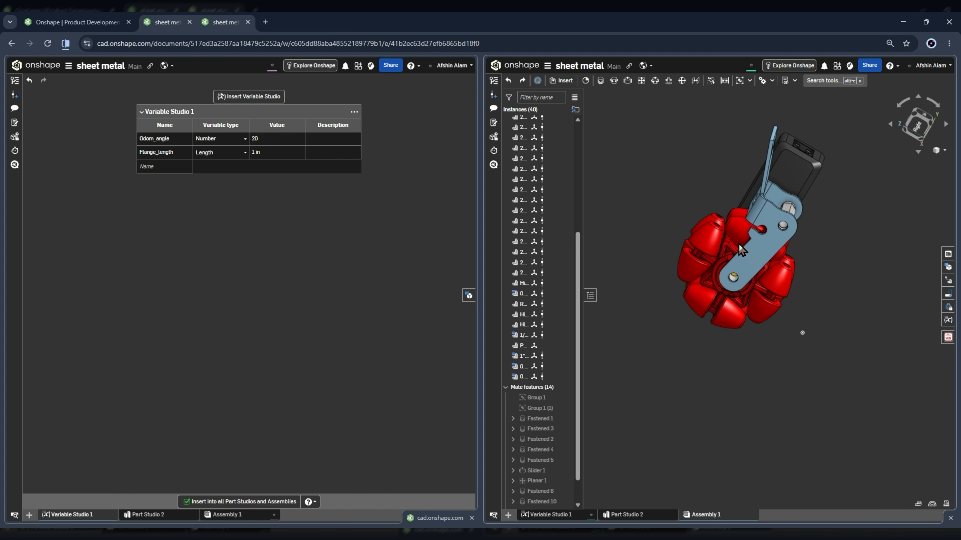
right_click_drag(826, 178, 752, 138)
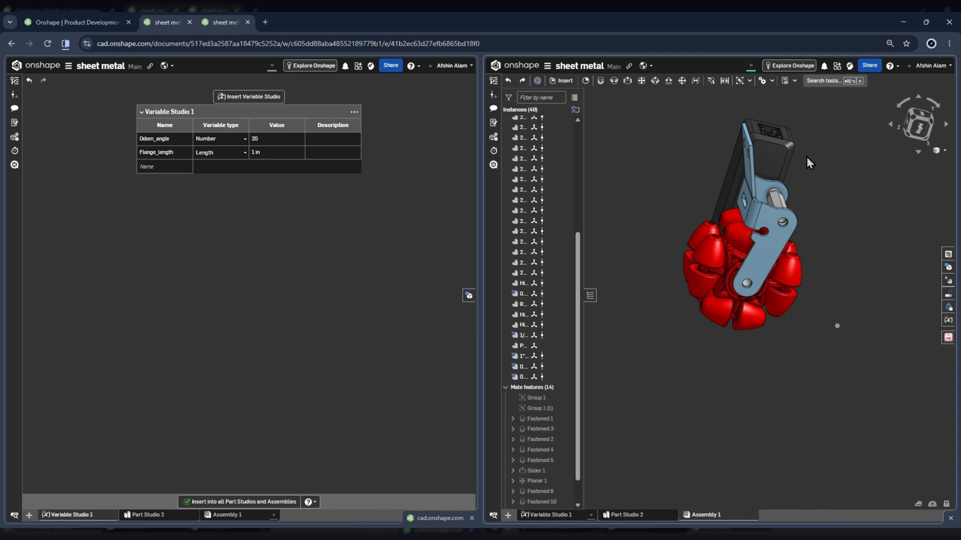
Set Odom_angle to 90 and inspect the flange from the right side of the assembly.
left_click(251, 140)
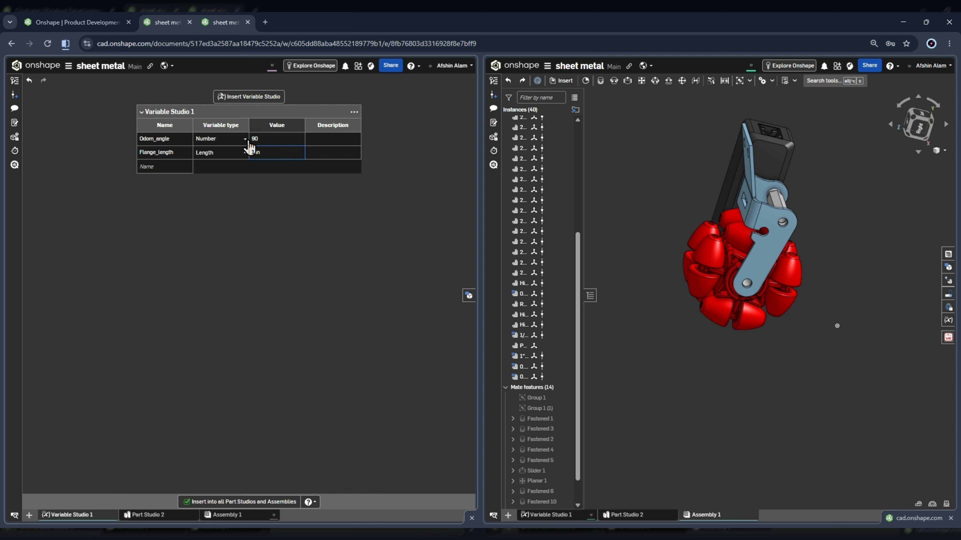
right_click_drag(817, 240, 748, 226)
scroll(747, 227, "down", 4)
right_click_drag(844, 204, 828, 209)
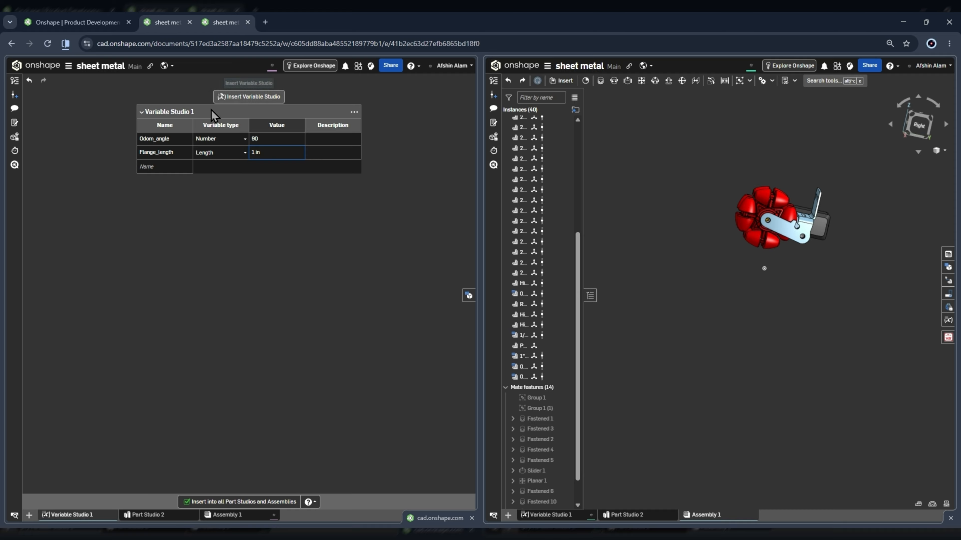
Set Odom_angle to 1, inspect the flange from behind, and try an angle of 0.
left_click(273, 141)
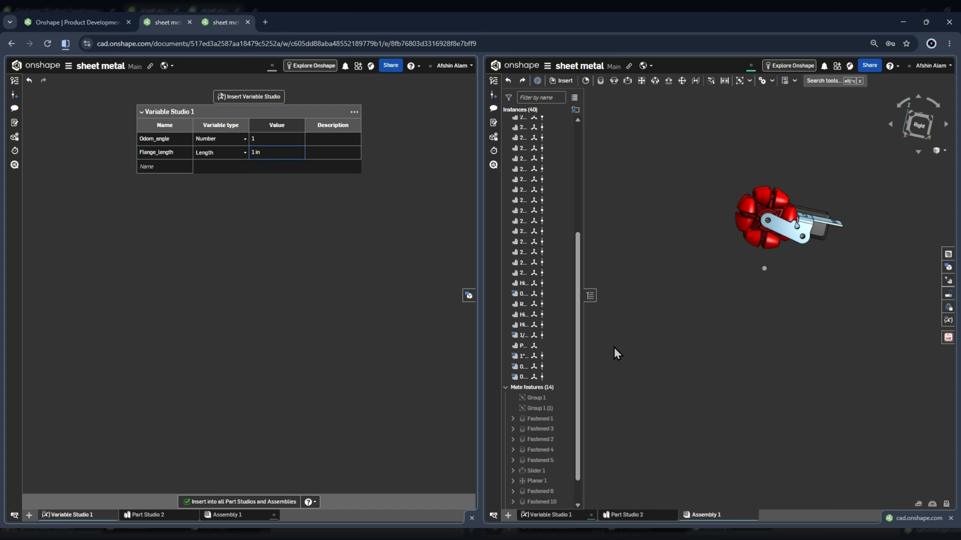
right_click_drag(619, 355, 708, 291)
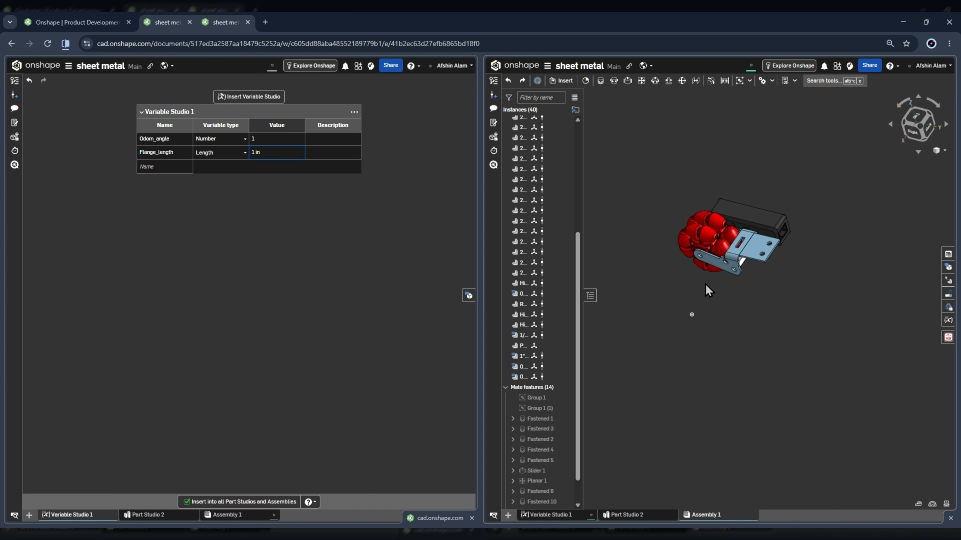
left_click(274, 141)
type("0")
key("Return")
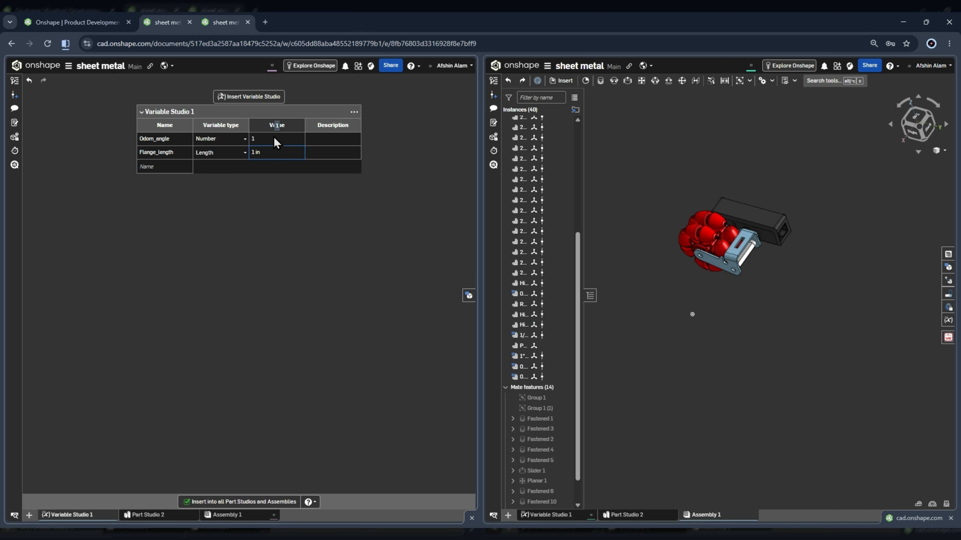
Try Odom_angle values of -10 and 0 while watching the bracket in the assembly.
scroll(791, 285, "up", 2)
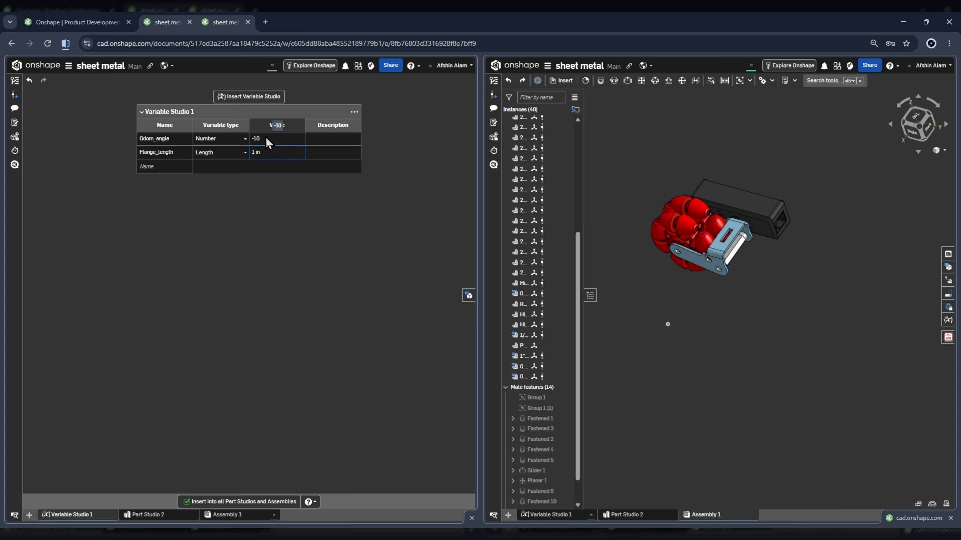
type("0")
key("Return")
Set Odom_angle to 90 in Variable Studio 1.
left_click(257, 144)
type("90")
key("Return")
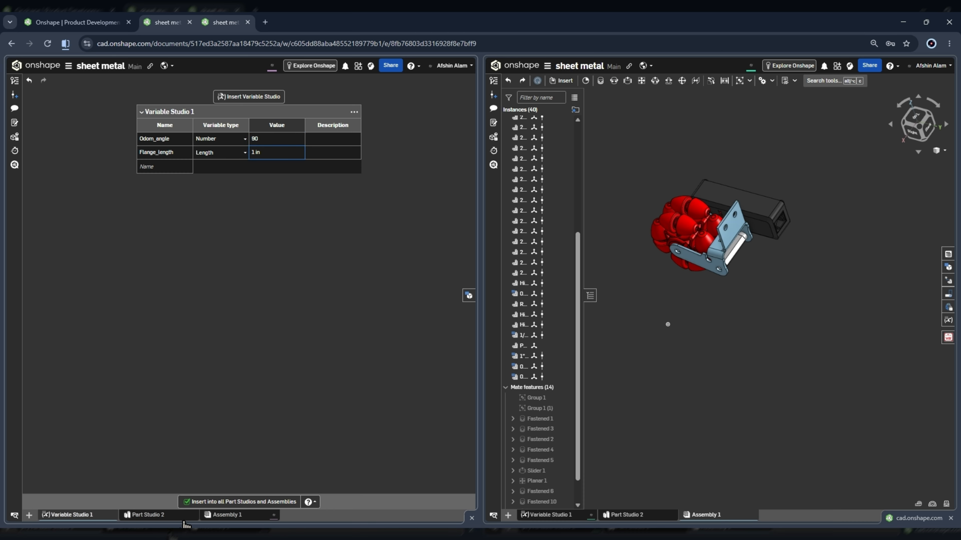
Return to Part Studio 2 beside the assembly and open the Flange 2 feature for editing.
left_click(159, 516)
scroll(217, 241, "up", 5)
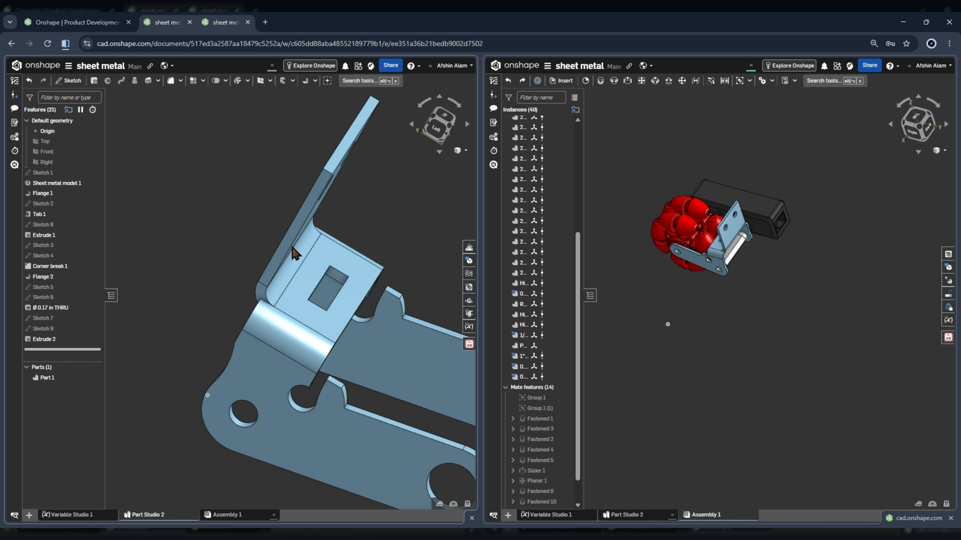
left_click(45, 277)
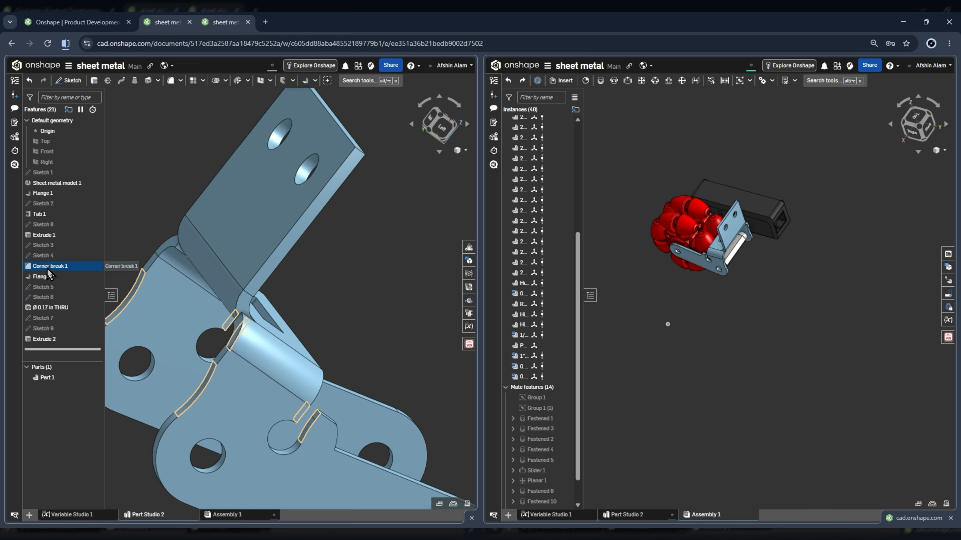
double_click(48, 279)
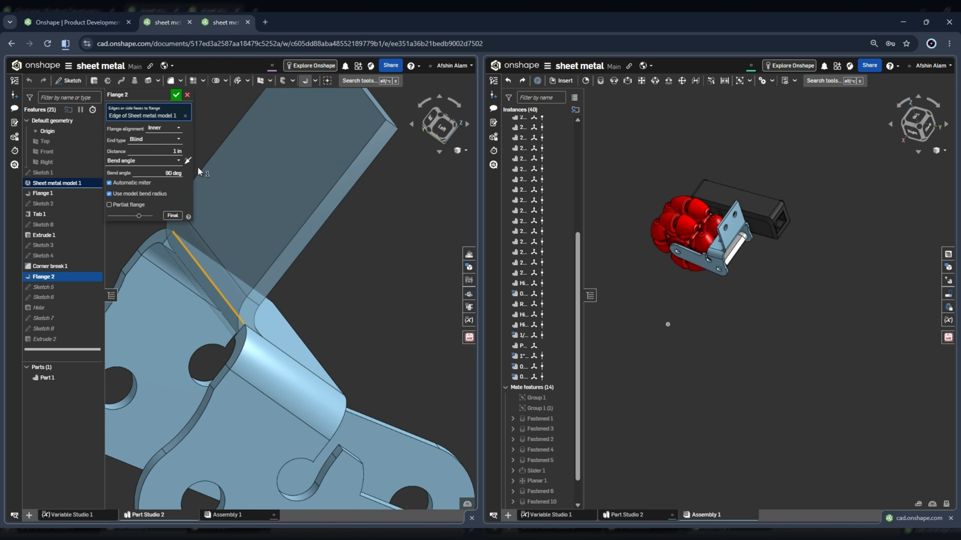
Try flipping Flange 2's bend direction, compare the preview with the assembled bracket, and discard the edit.
left_click(188, 161)
scroll(267, 294, "down", 5)
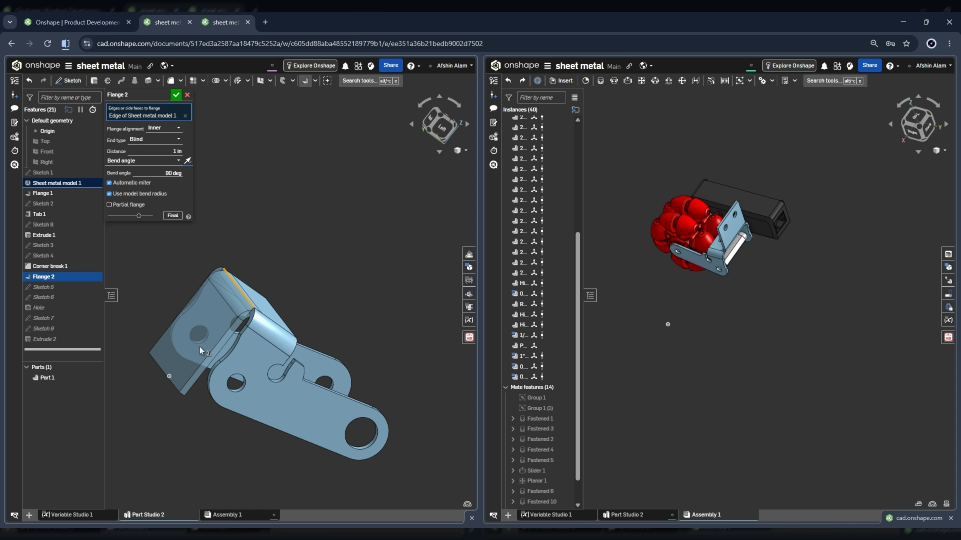
right_click_drag(200, 347, 182, 369)
scroll(237, 363, "down", 3)
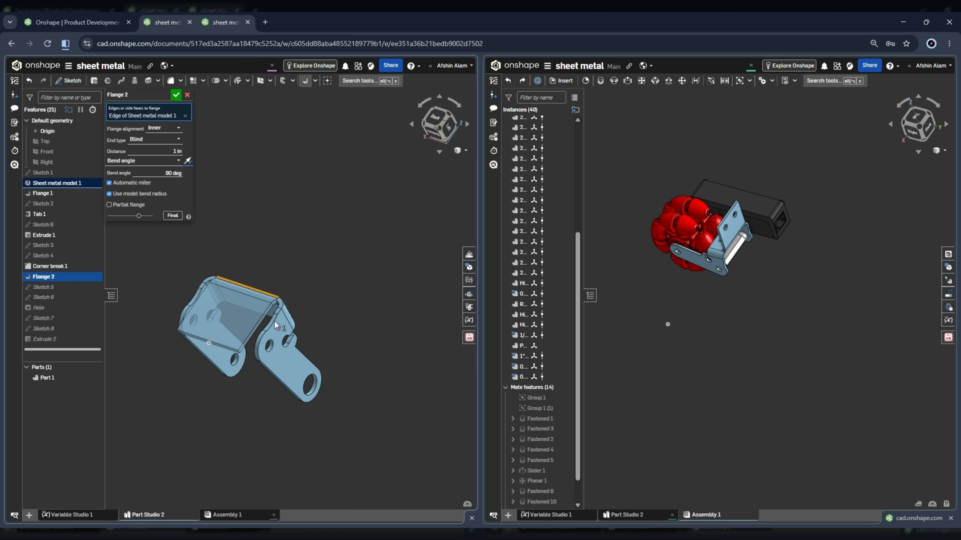
scroll(741, 249, "up", 5)
right_click_drag(743, 249, 738, 285)
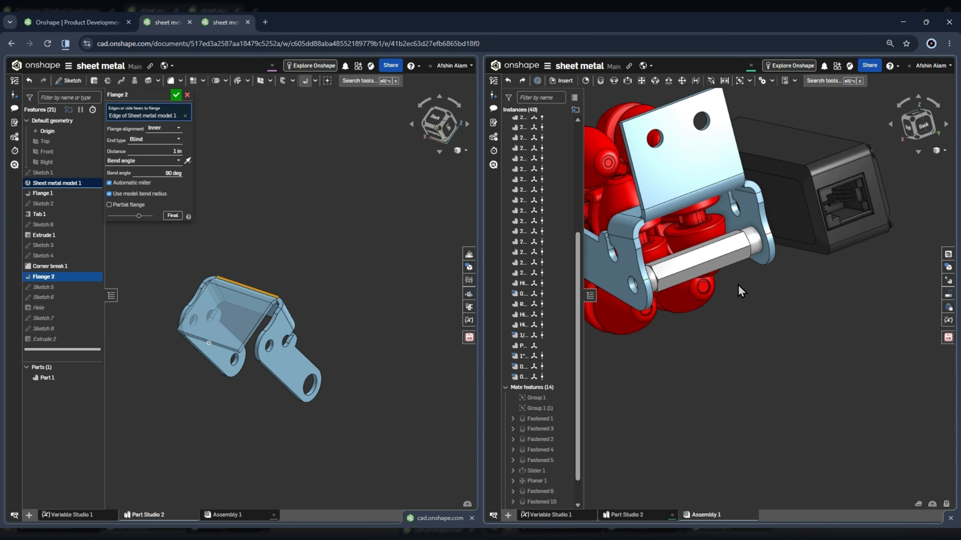
left_click(196, 99)
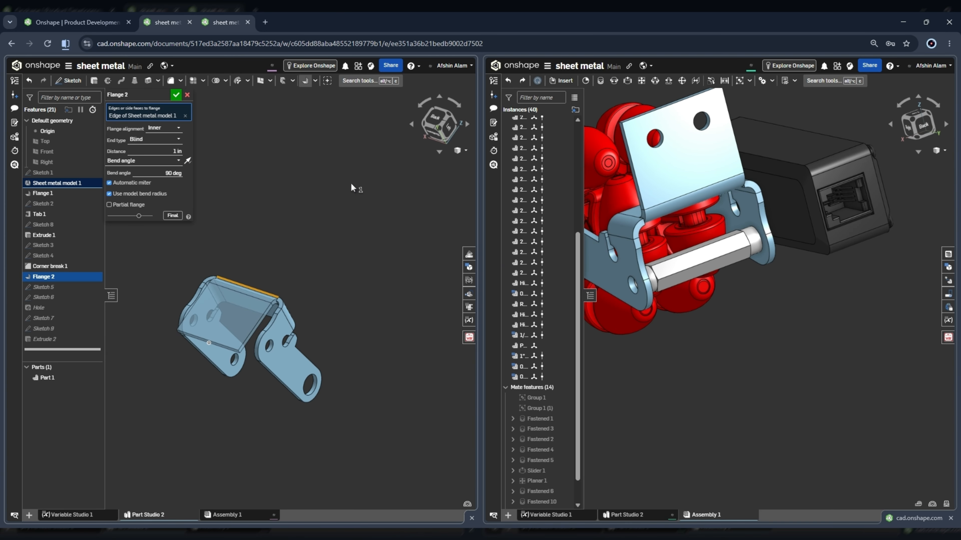
left_click(188, 95)
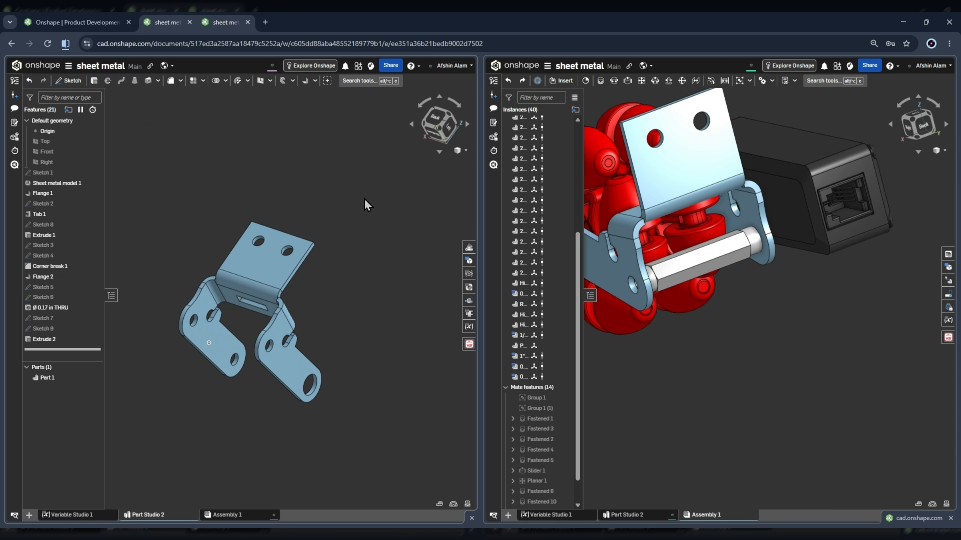